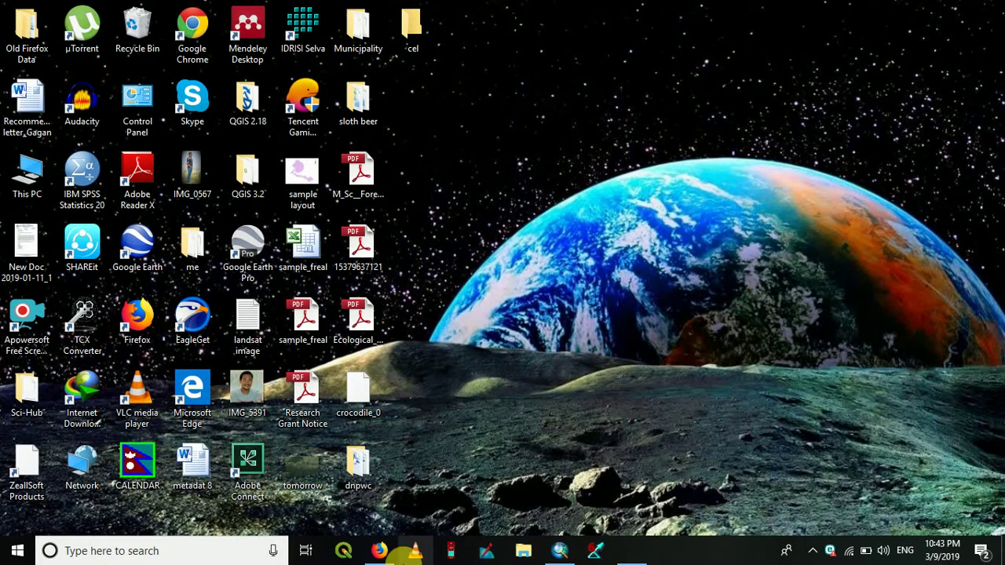
# Step: Launch ArcMap and load the map showing the two-part polygon UTM forest layer
pyautogui.click(559, 554)
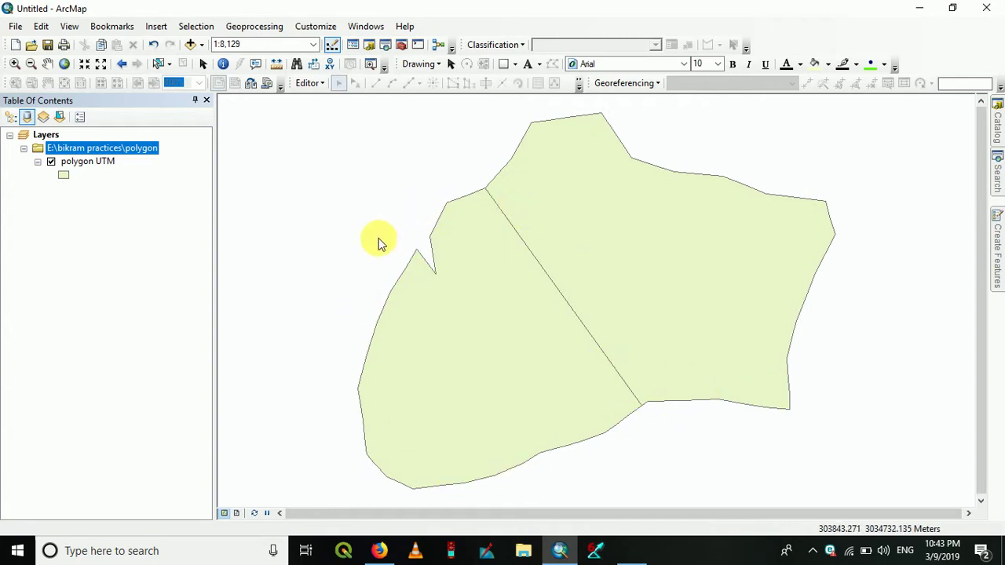
# Step: Start editing polygon UTM and cut the right-hand polygon with a line to its right boundary
pyautogui.rightClick(95, 161)
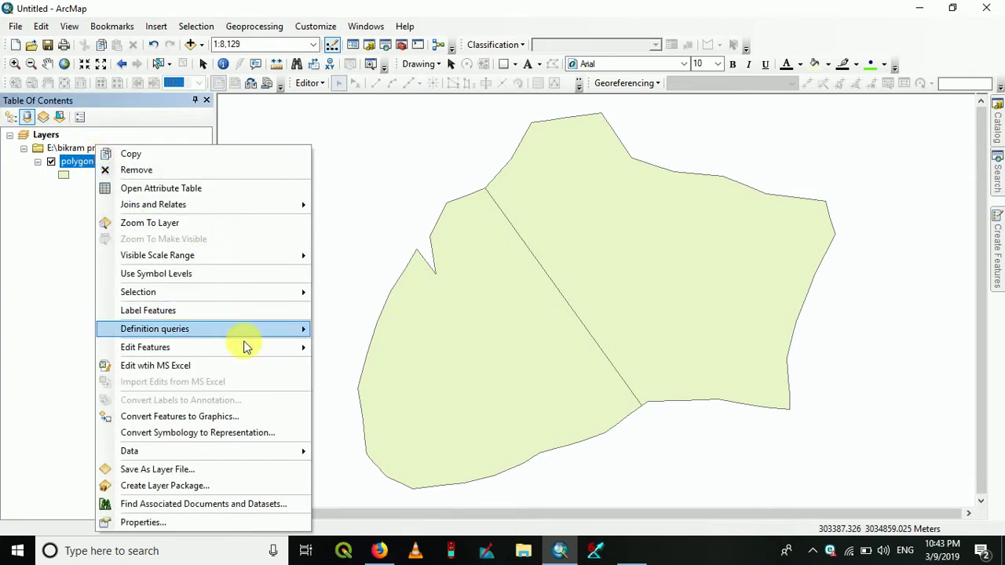
pyautogui.moveTo(146, 347)
pyautogui.click(347, 350)
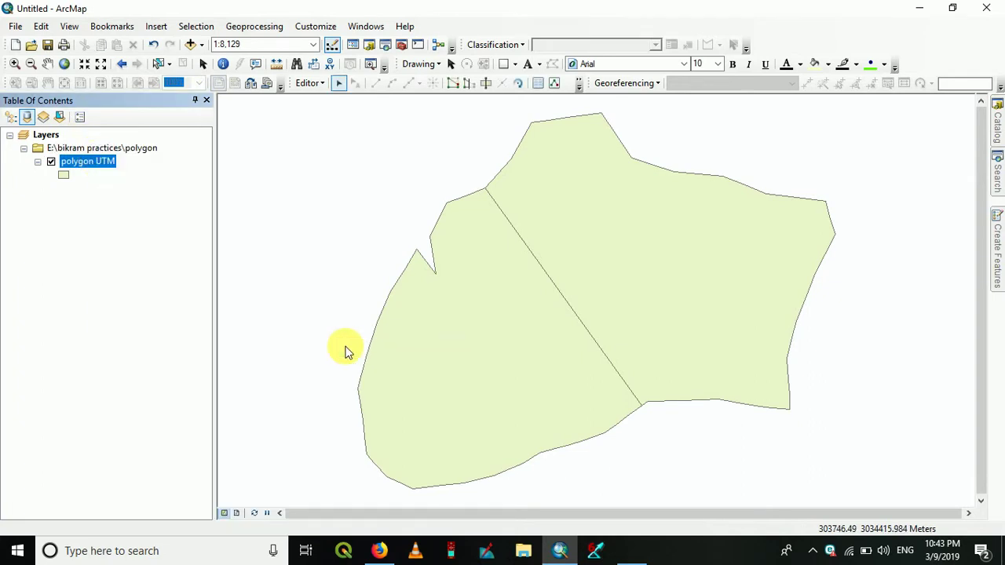
pyautogui.click(617, 296)
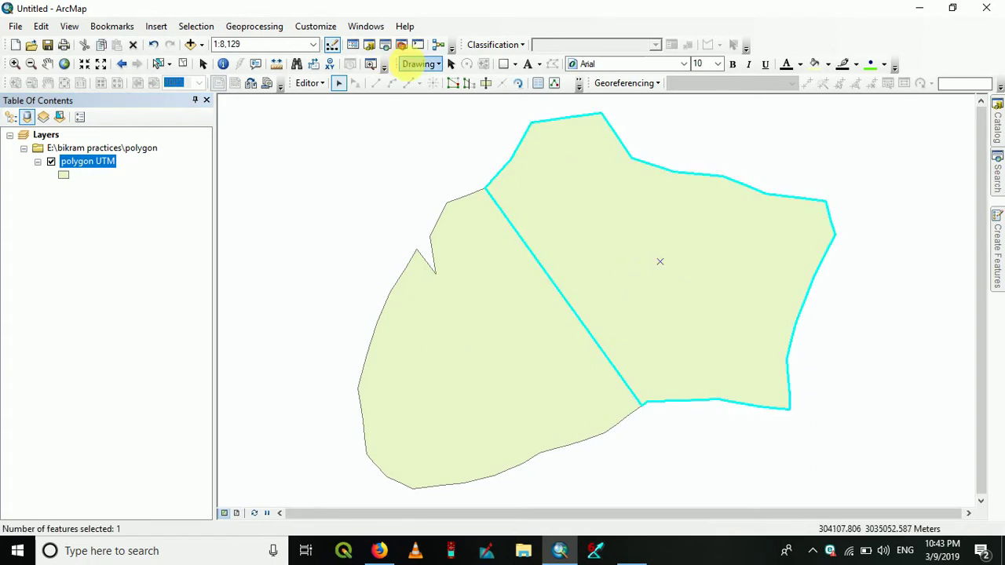
pyautogui.click(483, 83)
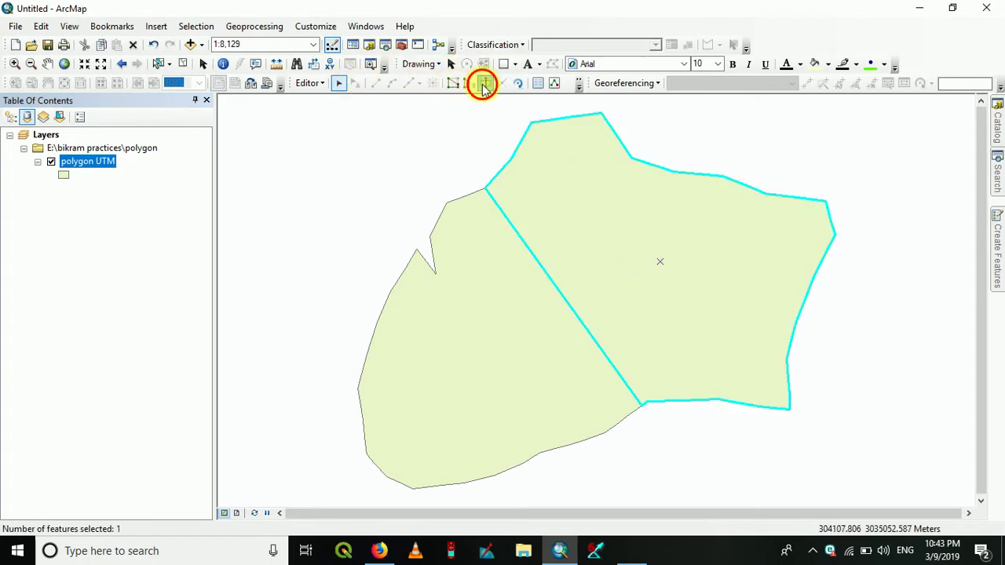
pyautogui.click(569, 301)
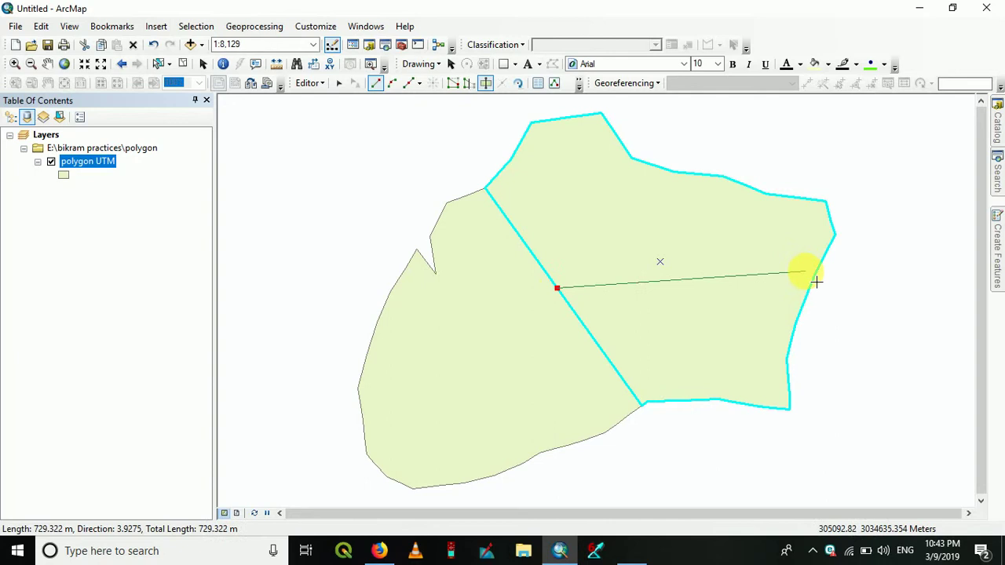
pyautogui.doubleClick(826, 289)
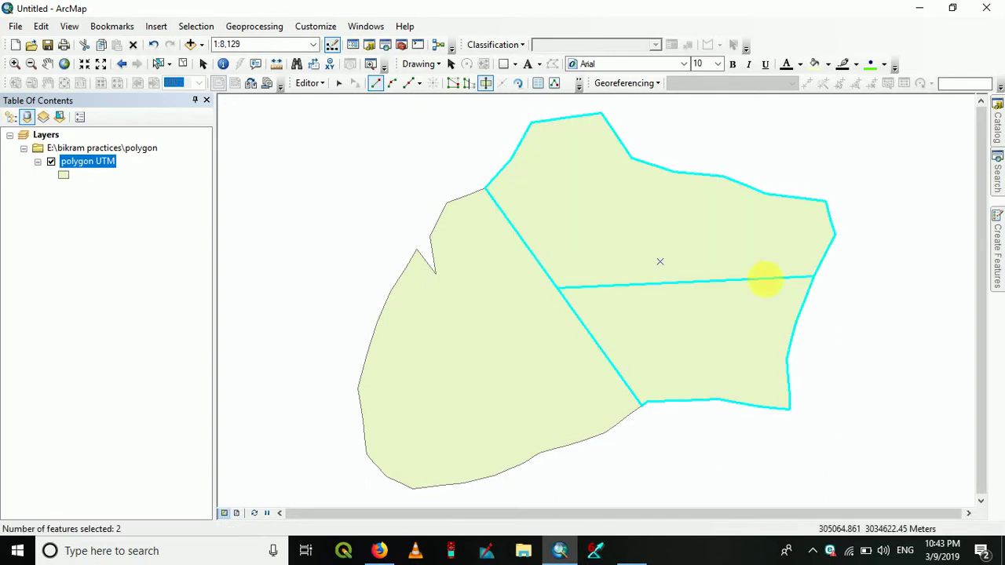
# Step: Save the polygon edits and stop editing
pyautogui.click(325, 84)
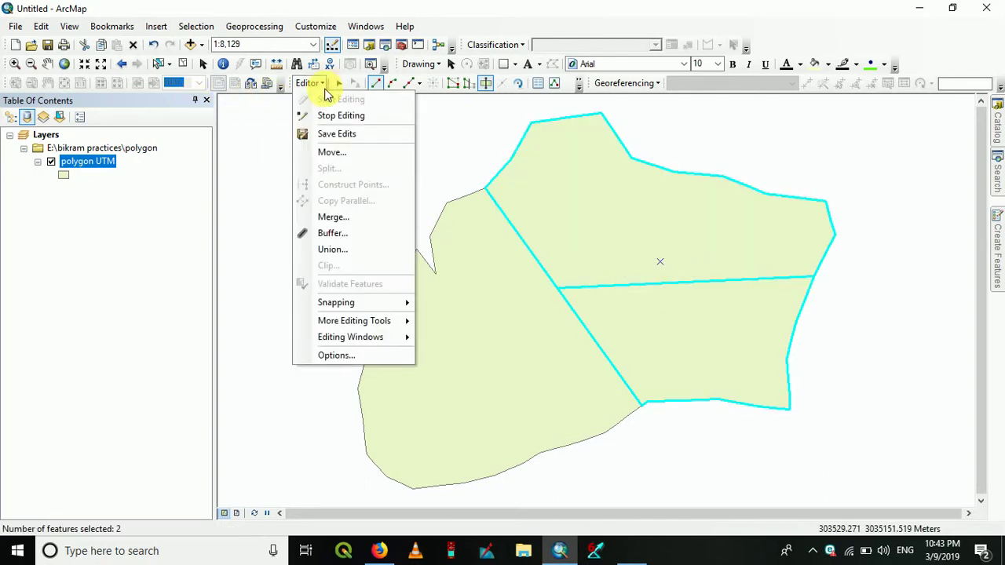
pyautogui.click(340, 135)
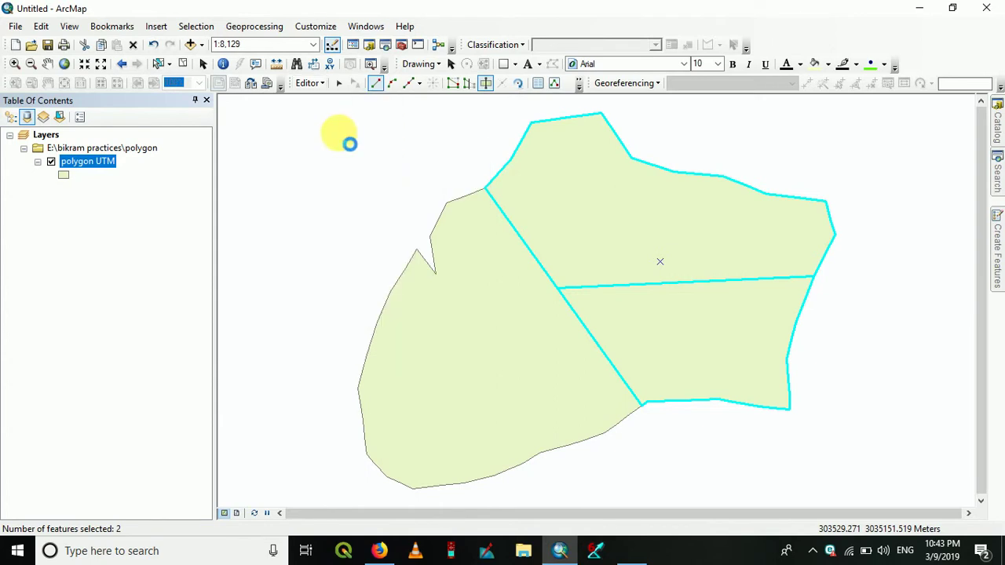
pyautogui.click(318, 83)
pyautogui.click(336, 116)
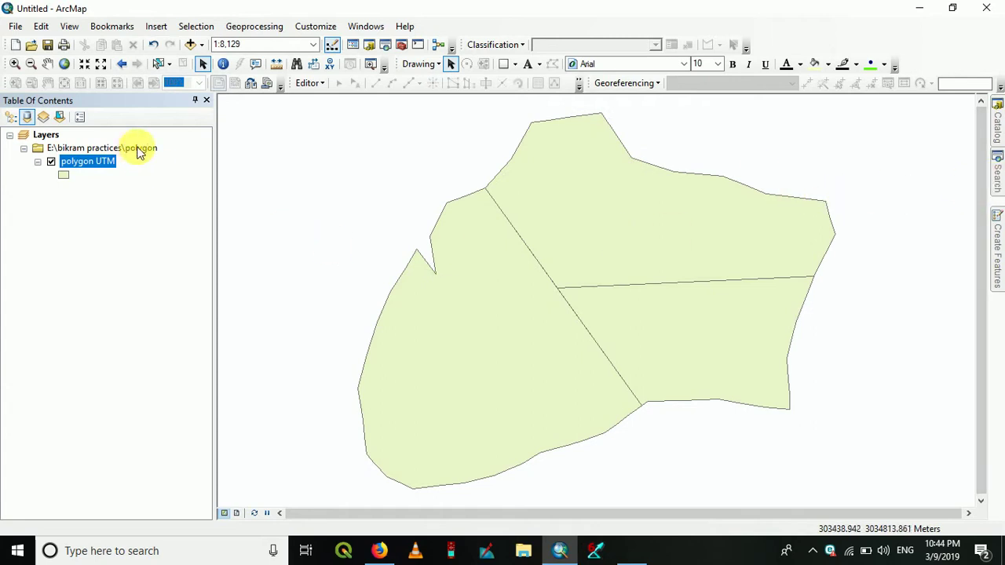
# Step: In the Catalog, create Point shapefile 'line_points' in folder me using WGS 1984 UTM Zone 45N
pyautogui.click(998, 126)
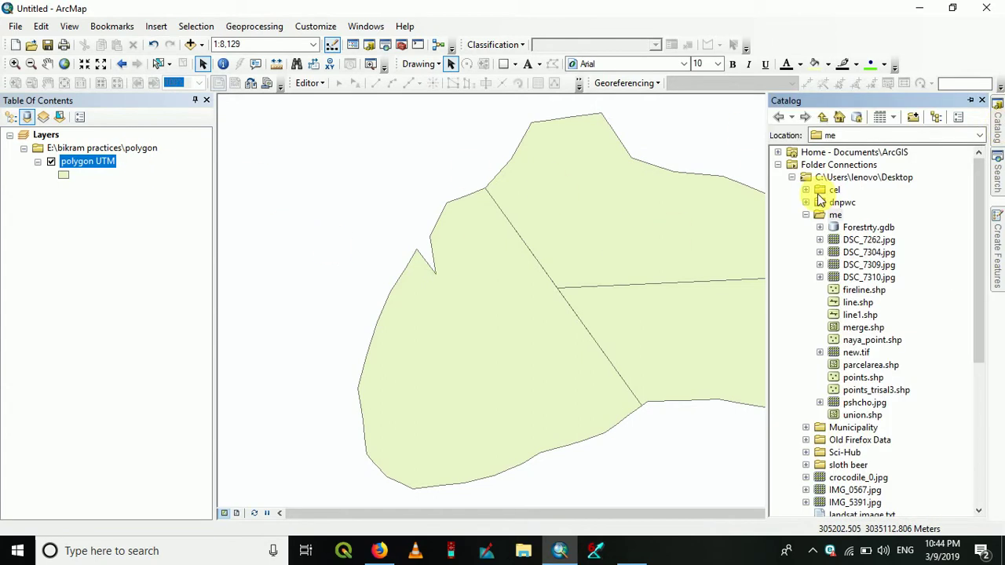
pyautogui.rightClick(836, 218)
pyautogui.moveTo(869, 308)
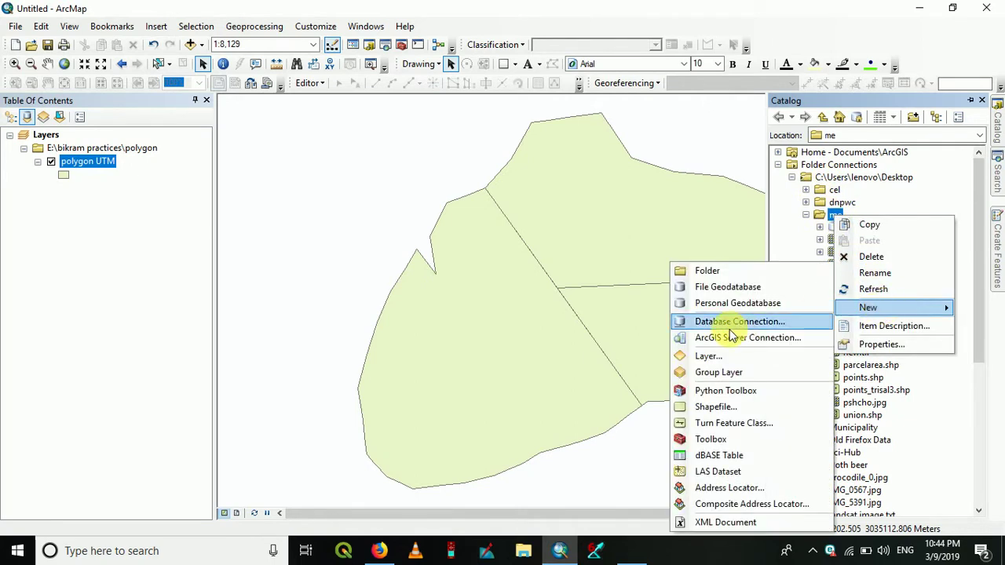
pyautogui.click(721, 407)
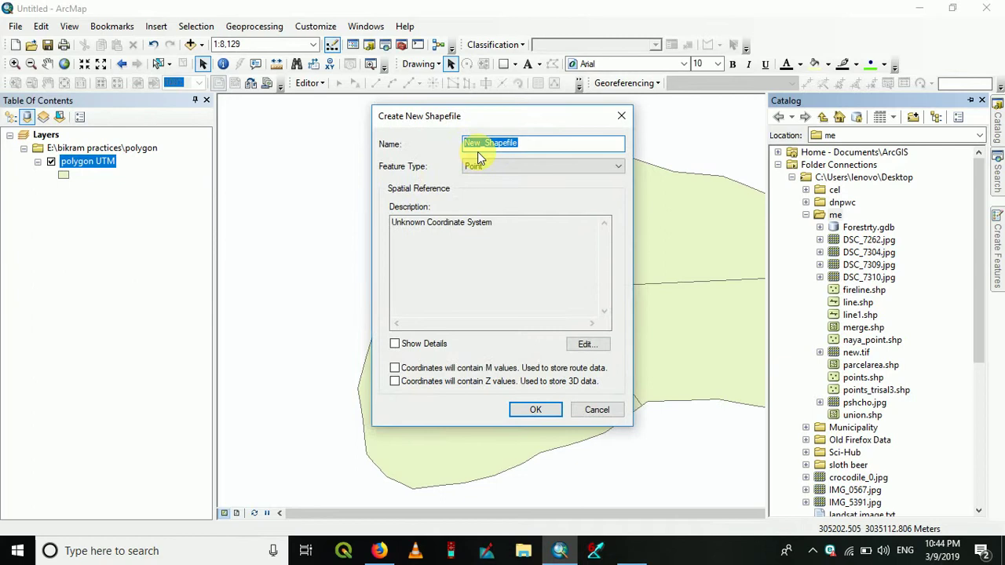
pyautogui.write('line_points')
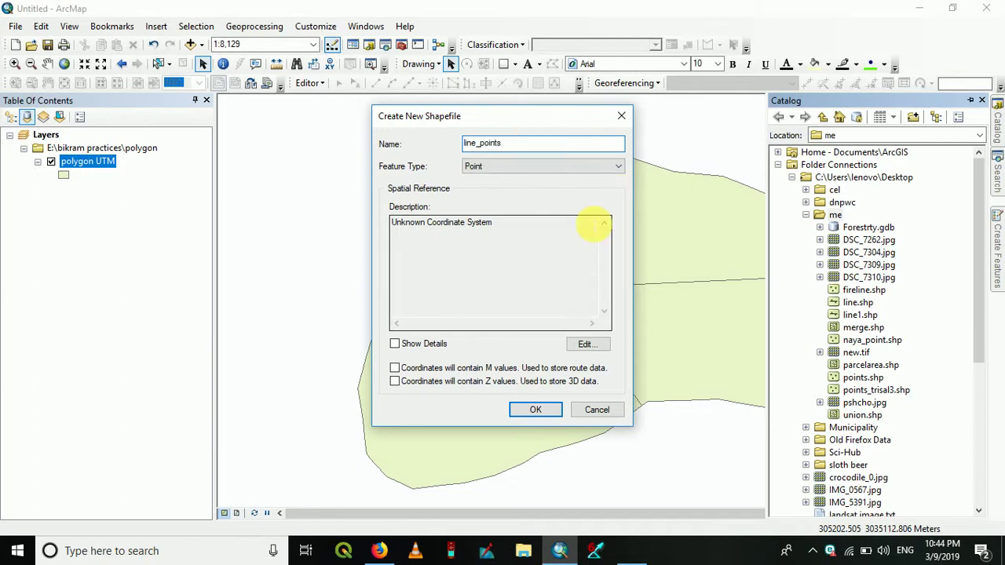
pyautogui.click(582, 348)
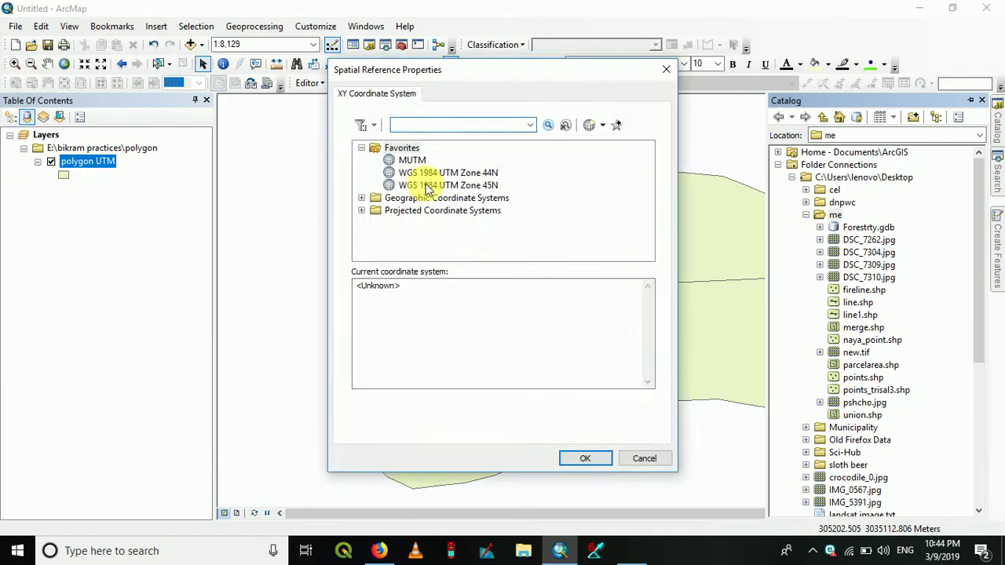
pyautogui.click(436, 185)
pyautogui.click(584, 459)
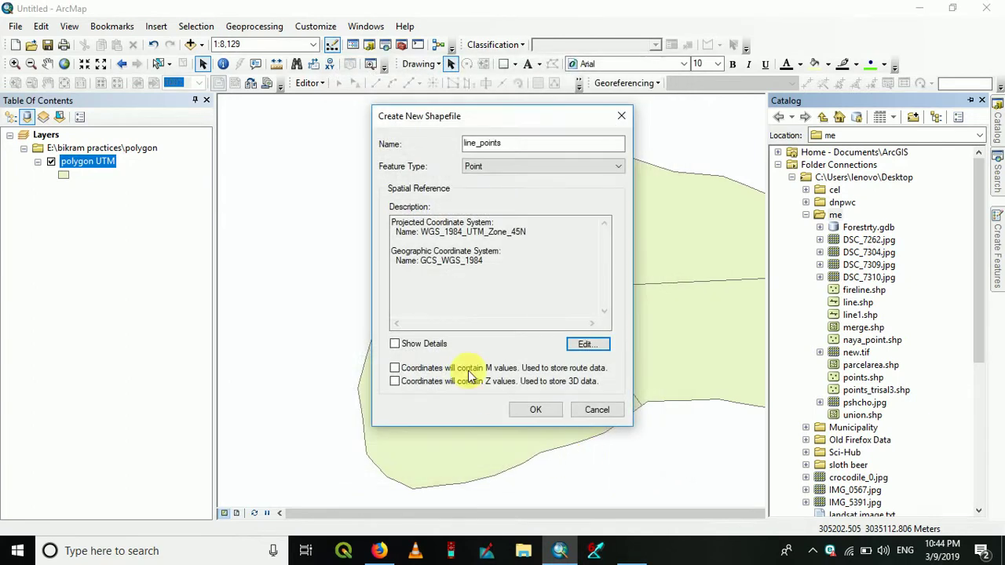
pyautogui.click(535, 411)
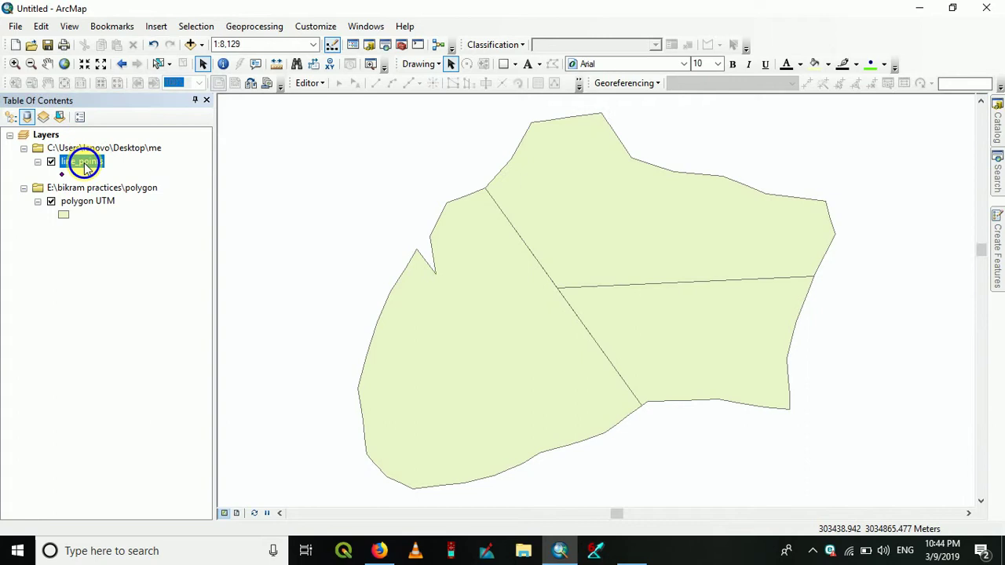
# Step: Start editing line_points and place points at both ends of the eastern cut line
pyautogui.rightClick(79, 160)
pyautogui.moveTo(134, 347)
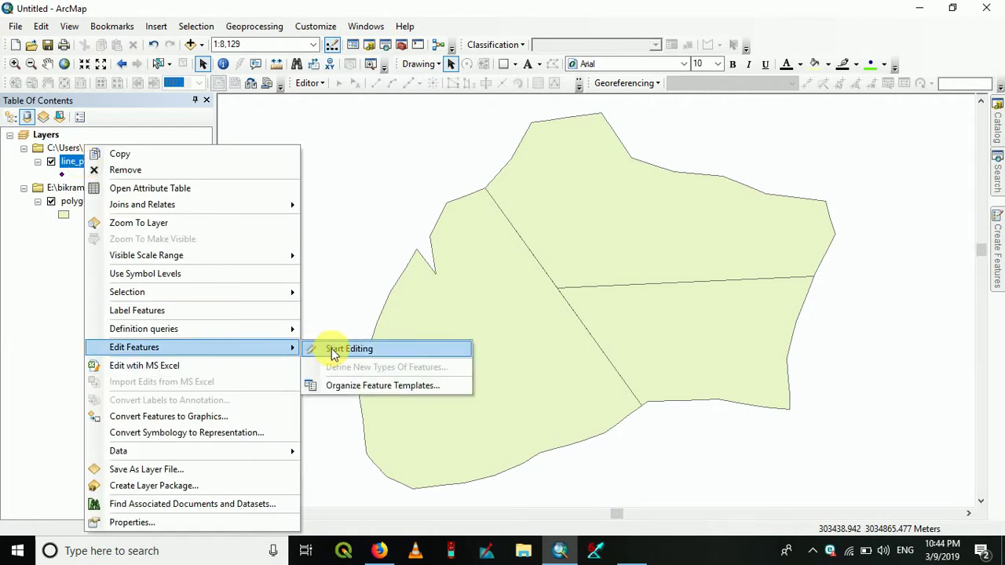
pyautogui.click(334, 348)
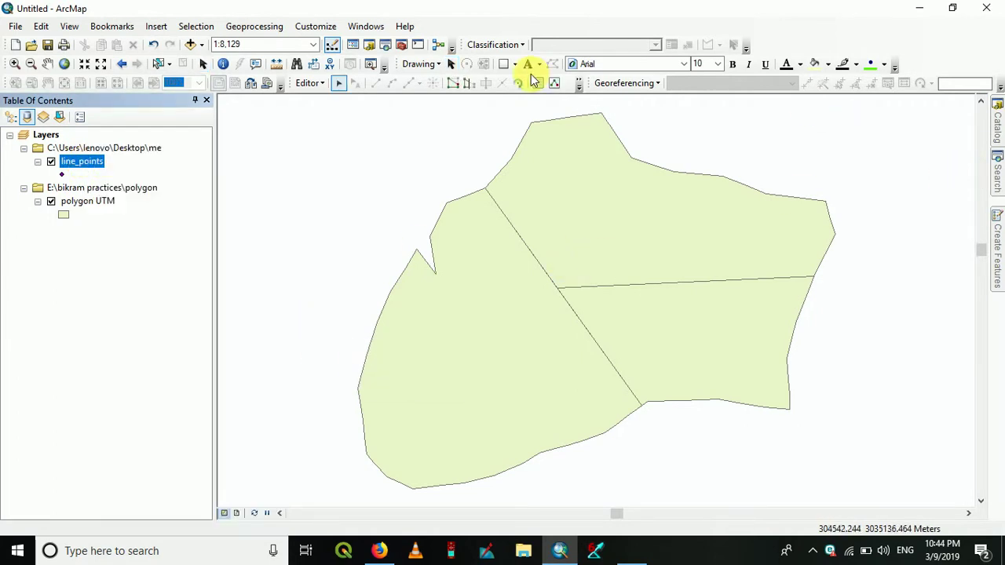
pyautogui.click(578, 84)
pyautogui.click(536, 104)
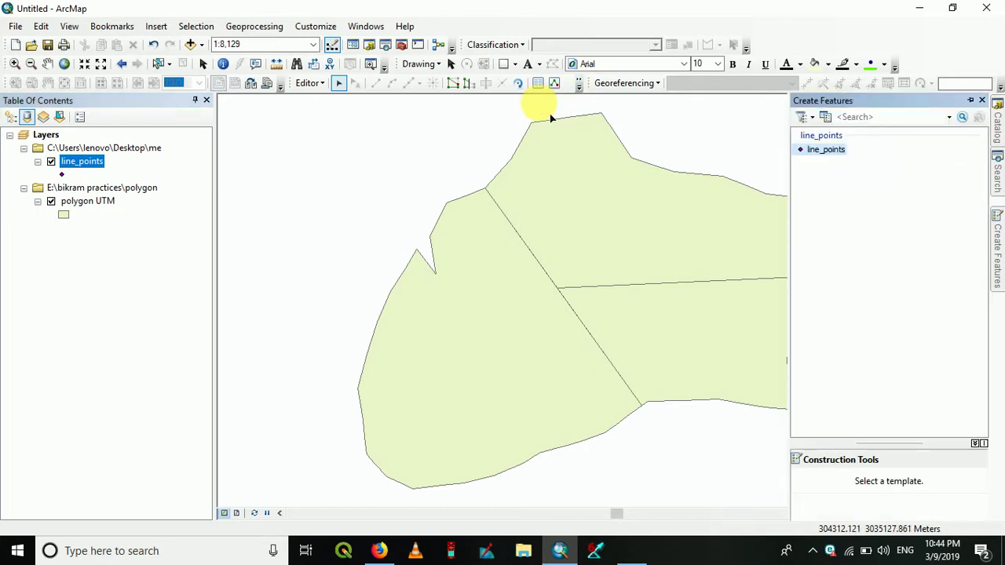
pyautogui.click(826, 150)
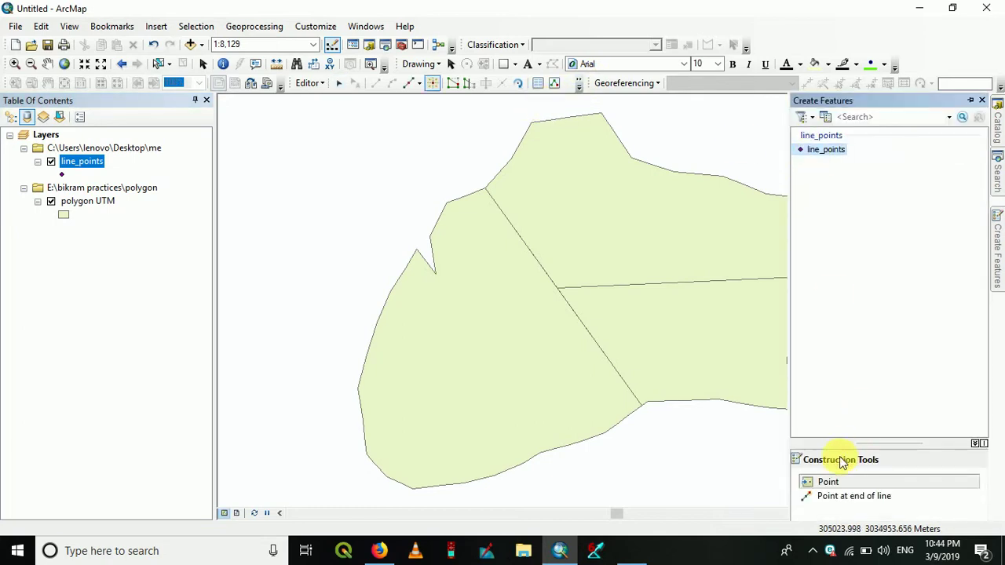
pyautogui.click(566, 301)
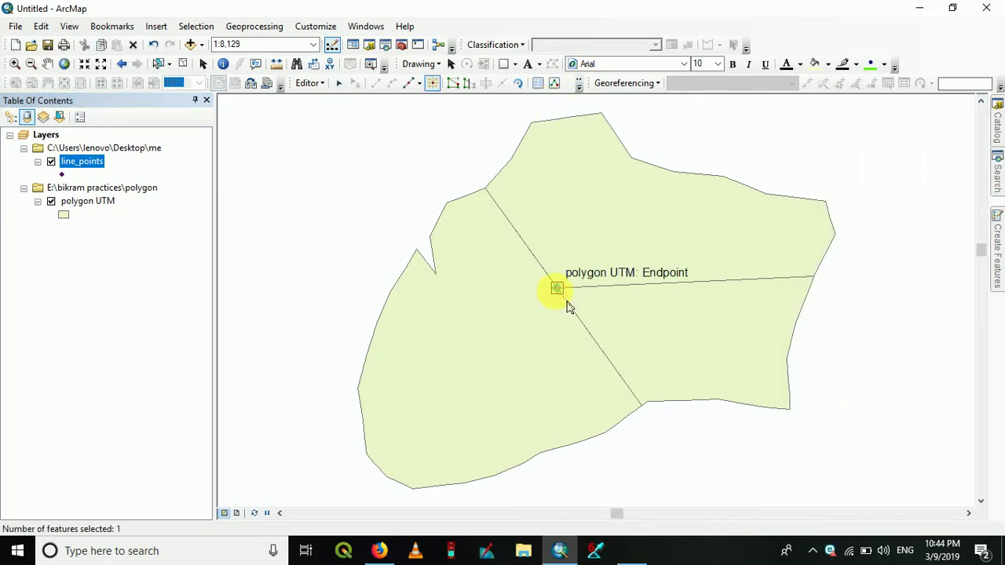
pyautogui.click(826, 296)
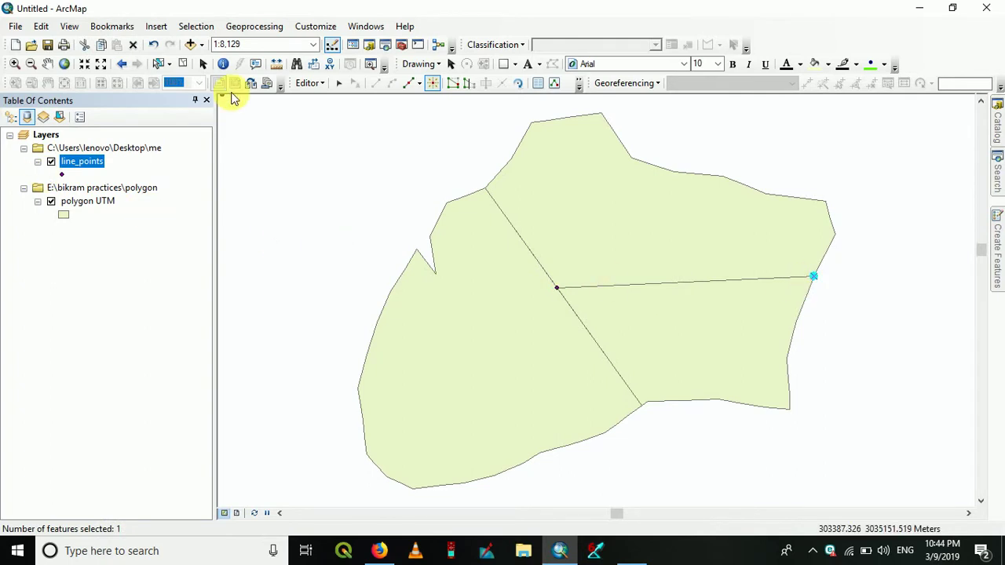
# Step: Save the new points and stop editing
pyautogui.click(306, 84)
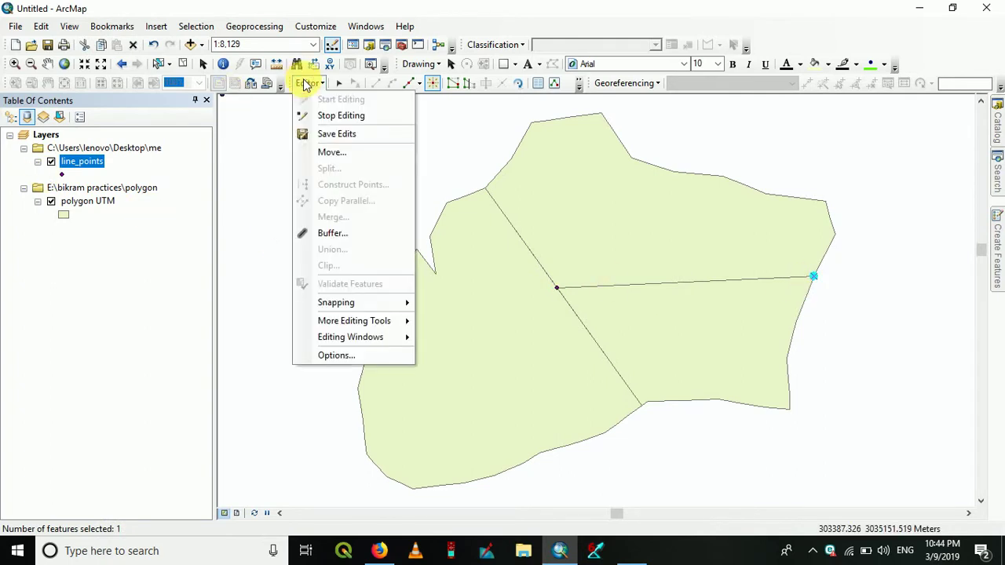
pyautogui.click(330, 131)
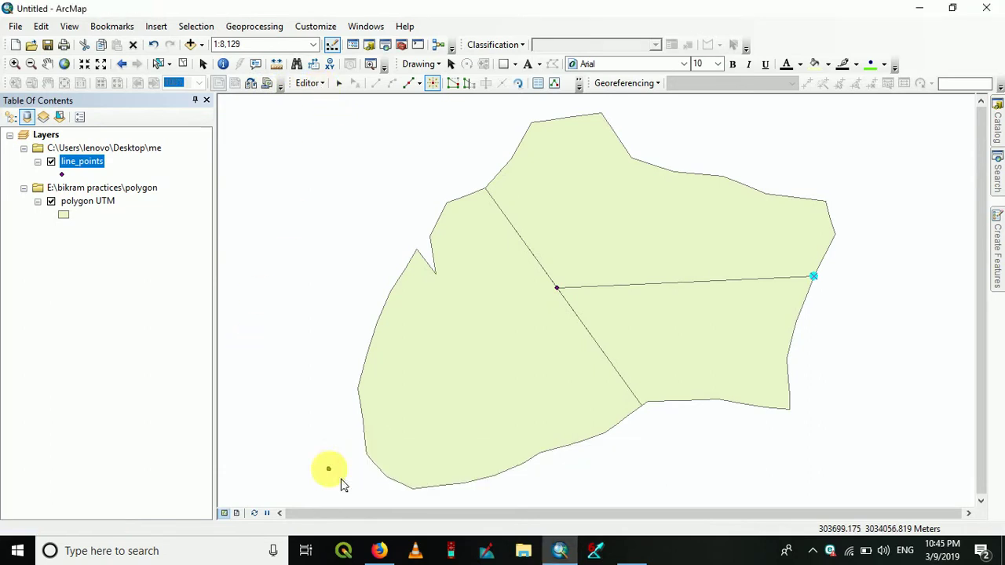
pyautogui.click(308, 86)
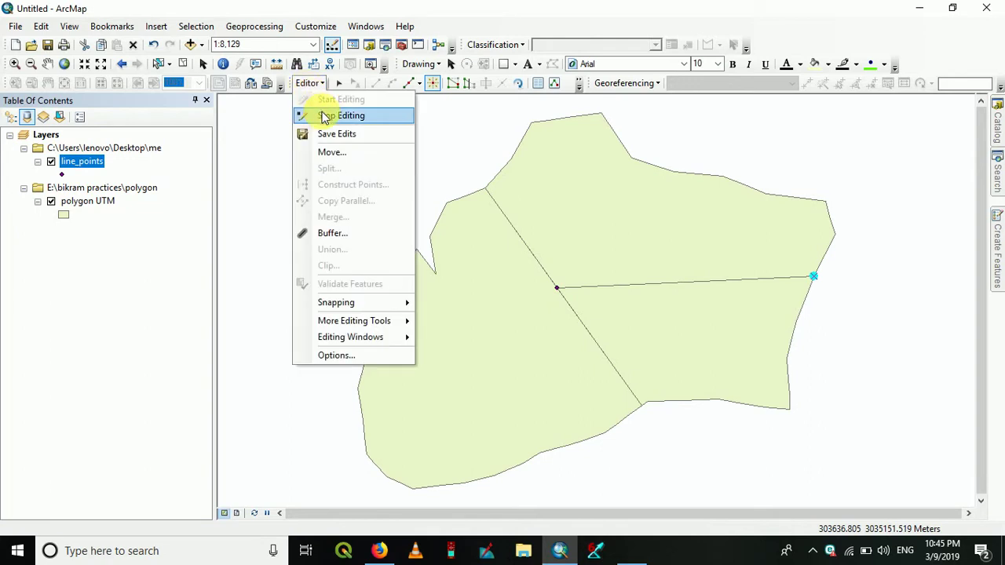
pyautogui.click(328, 117)
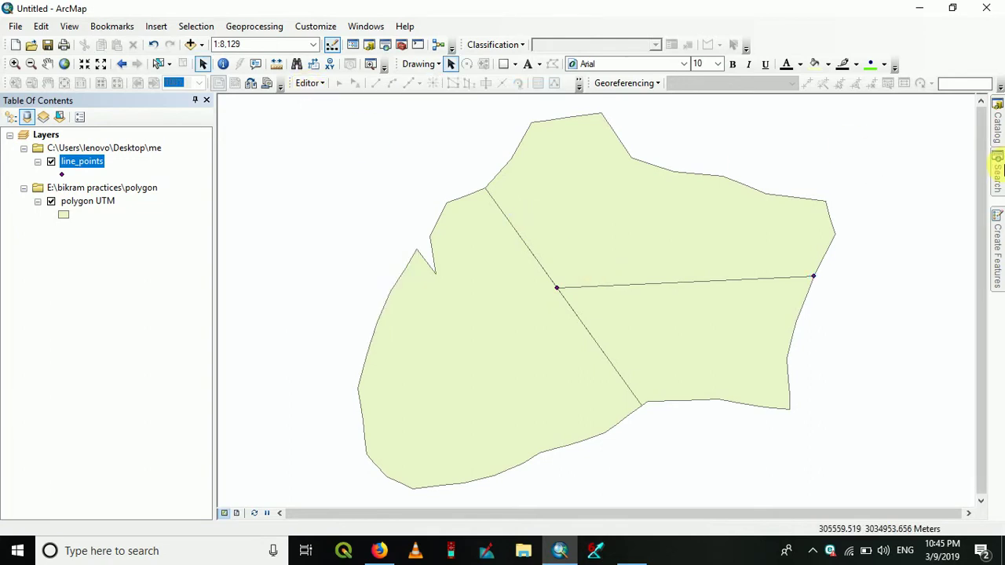
# Step: Run Points To Line on line_points, saving the output as real_line.shp
pyautogui.click(997, 172)
pyautogui.write('points to line')
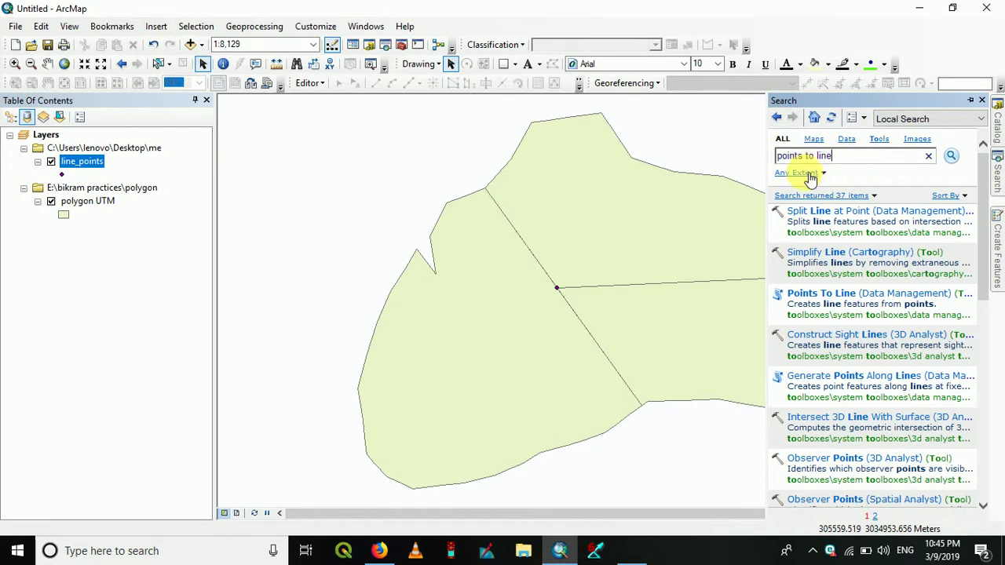
pyautogui.click(834, 297)
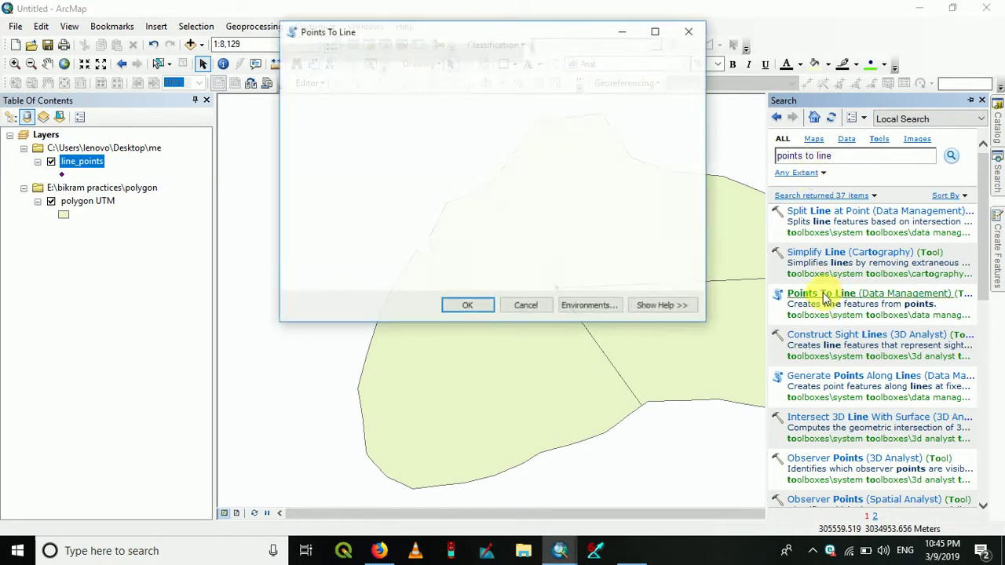
pyautogui.click(651, 73)
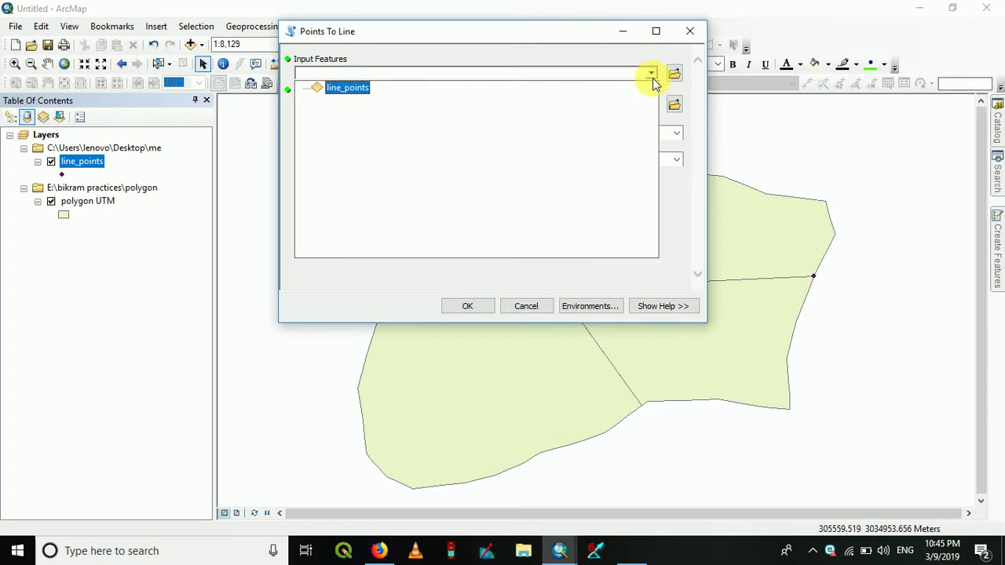
pyautogui.click(350, 93)
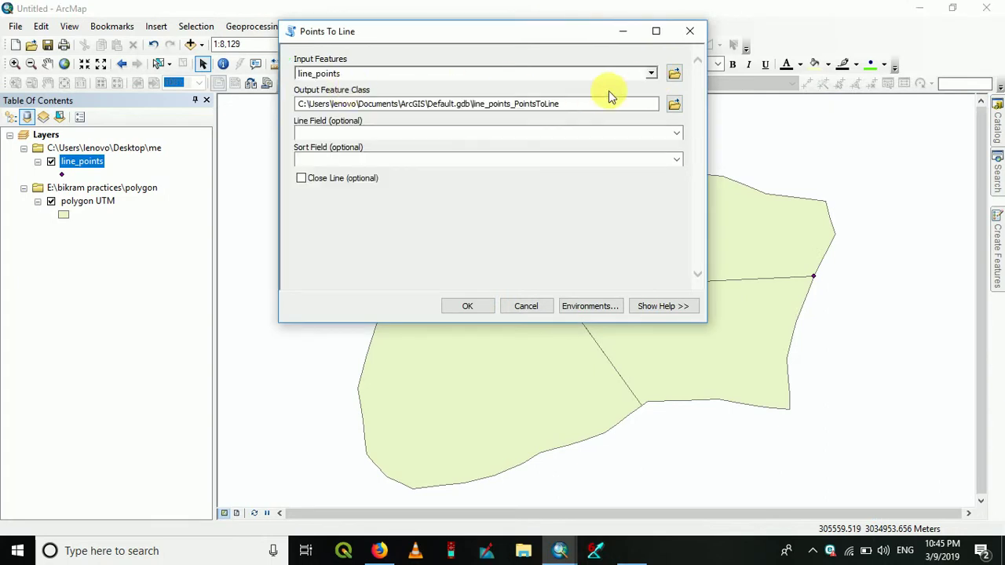
pyautogui.click(673, 104)
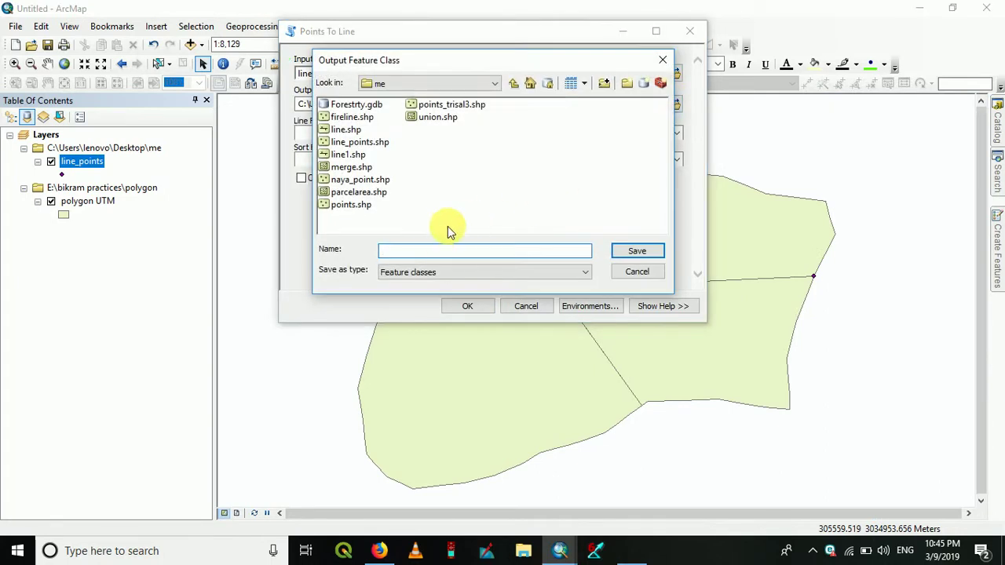
pyautogui.click(442, 251)
pyautogui.write('real_line')
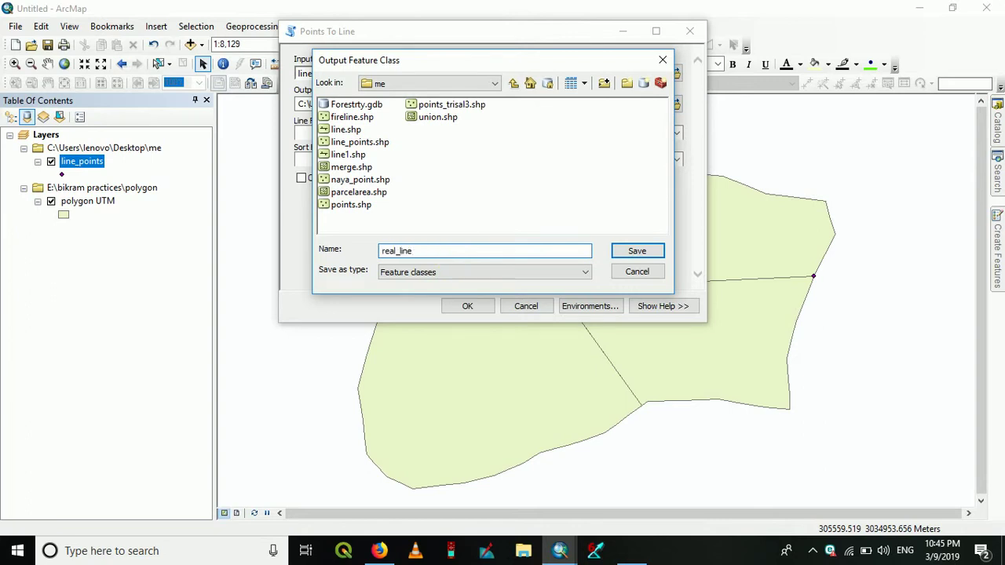
pyautogui.press('Return')
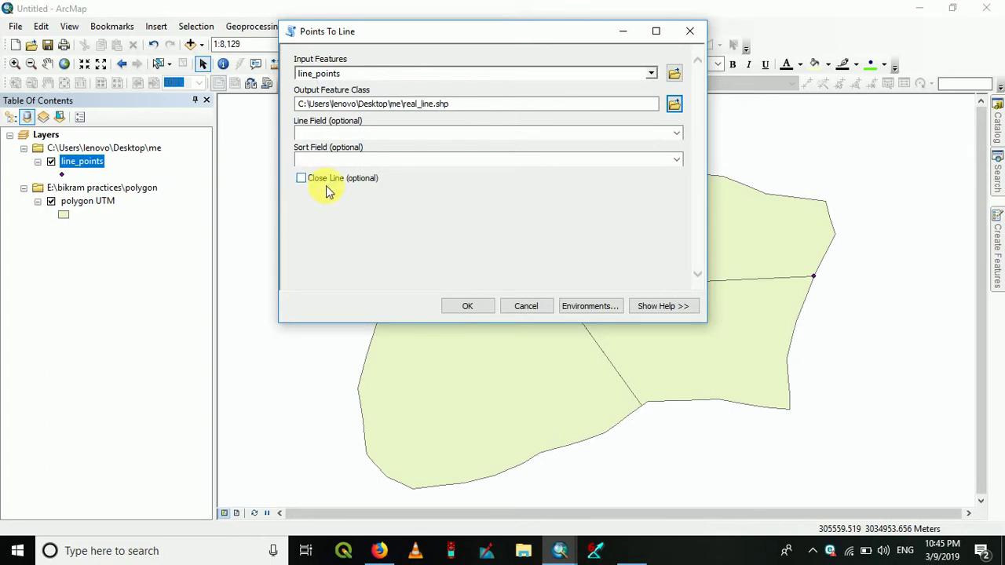
pyautogui.click(477, 309)
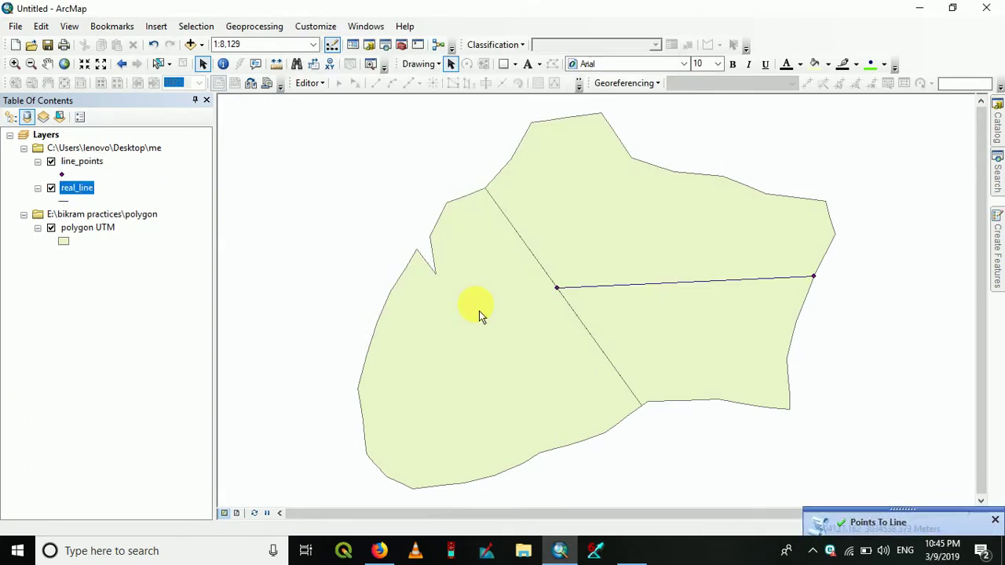
# Step: Start editing line_points and select the real_line line on the map
pyautogui.click(77, 168)
pyautogui.rightClick(76, 167)
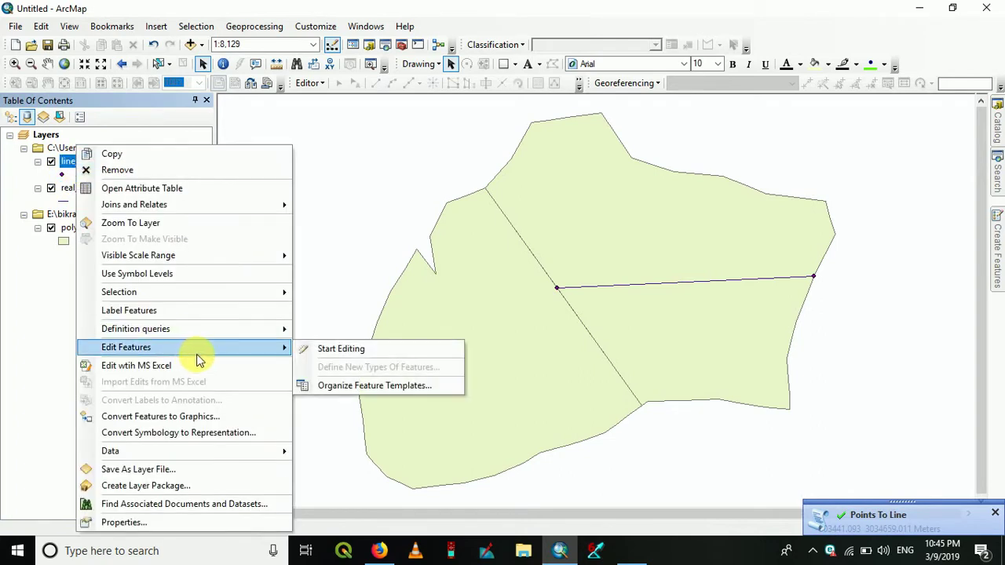
pyautogui.click(325, 350)
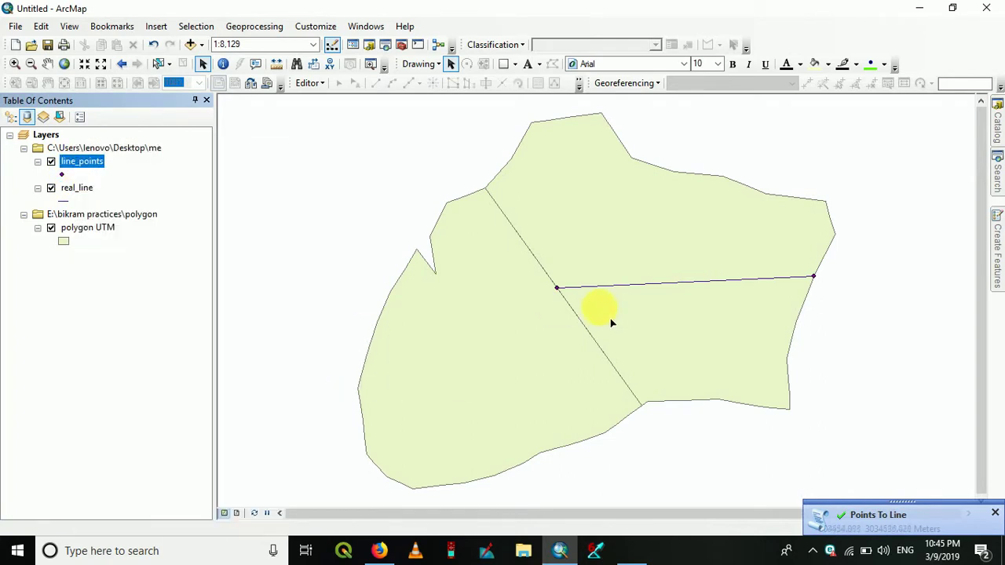
pyautogui.click(682, 289)
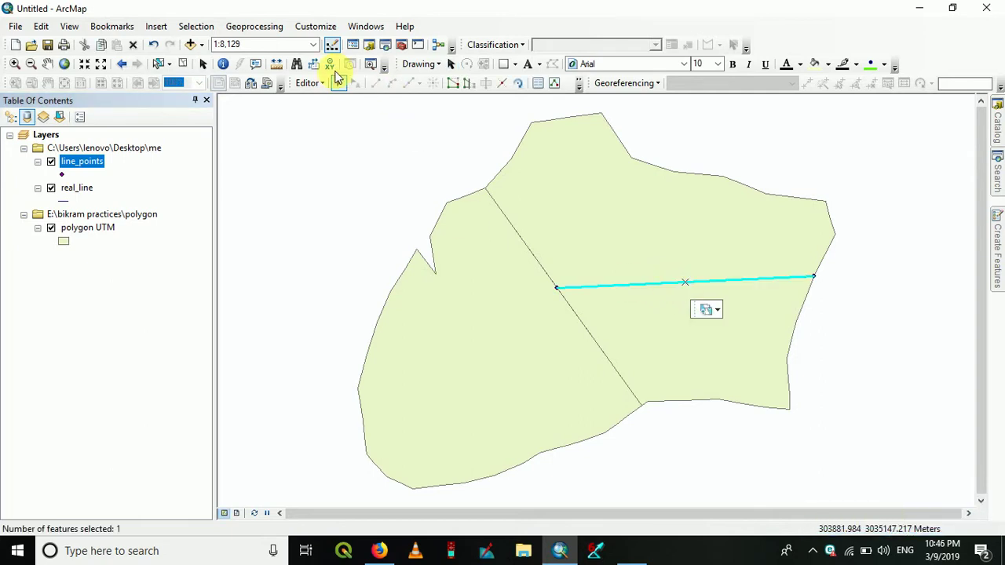
# Step: Construct points along the selected line by distance, every 200 m
pyautogui.click(307, 83)
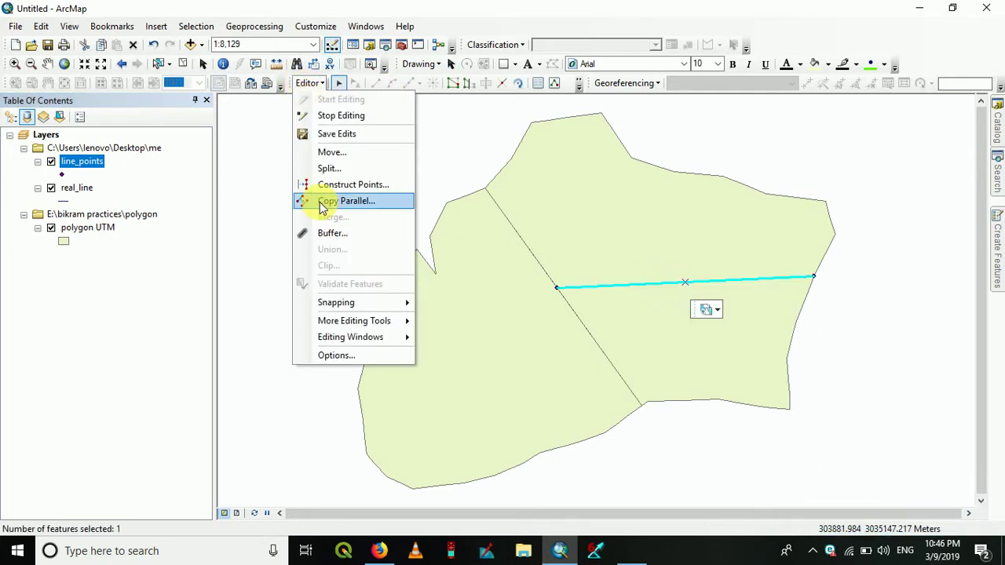
pyautogui.click(357, 185)
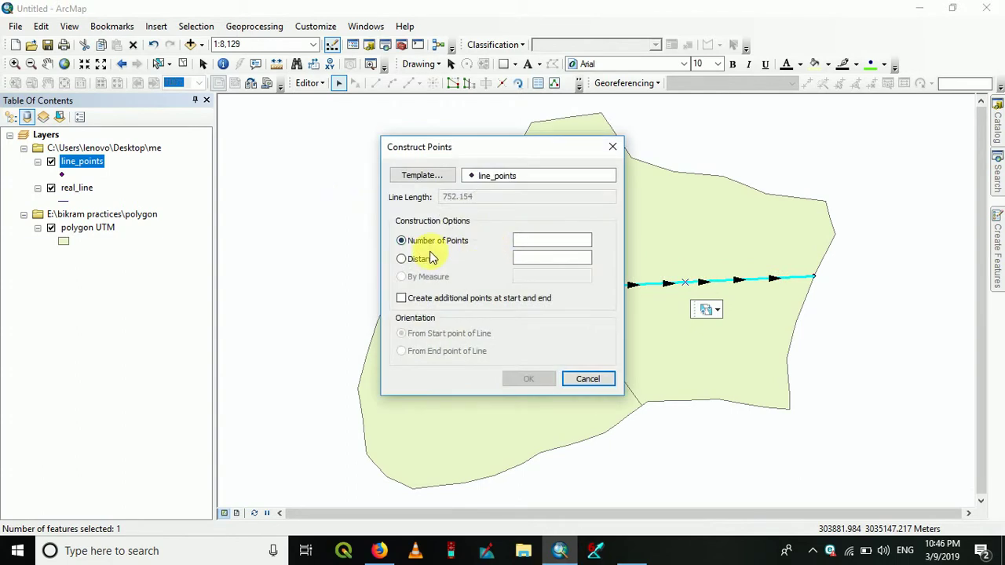
pyautogui.click(402, 260)
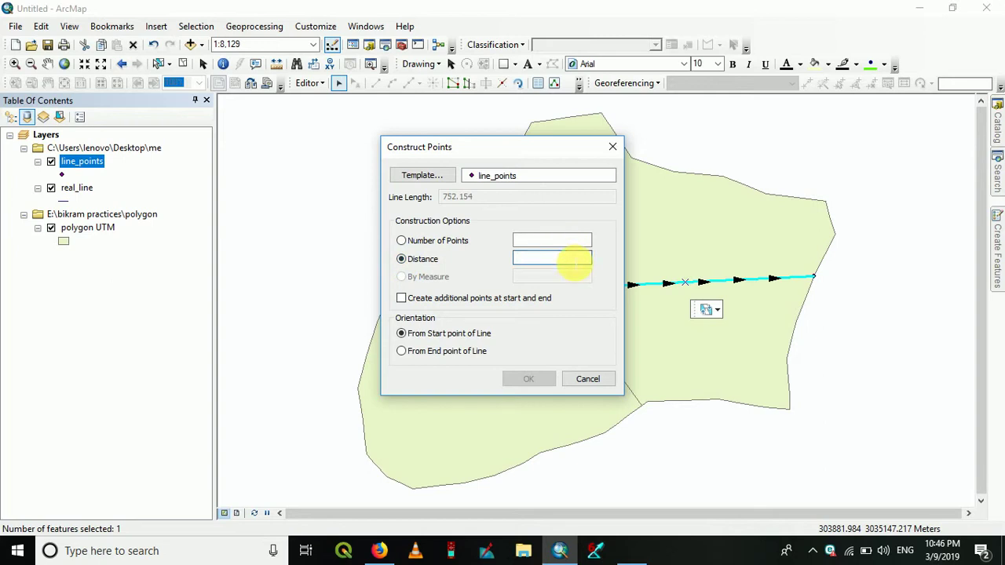
pyautogui.write('200')
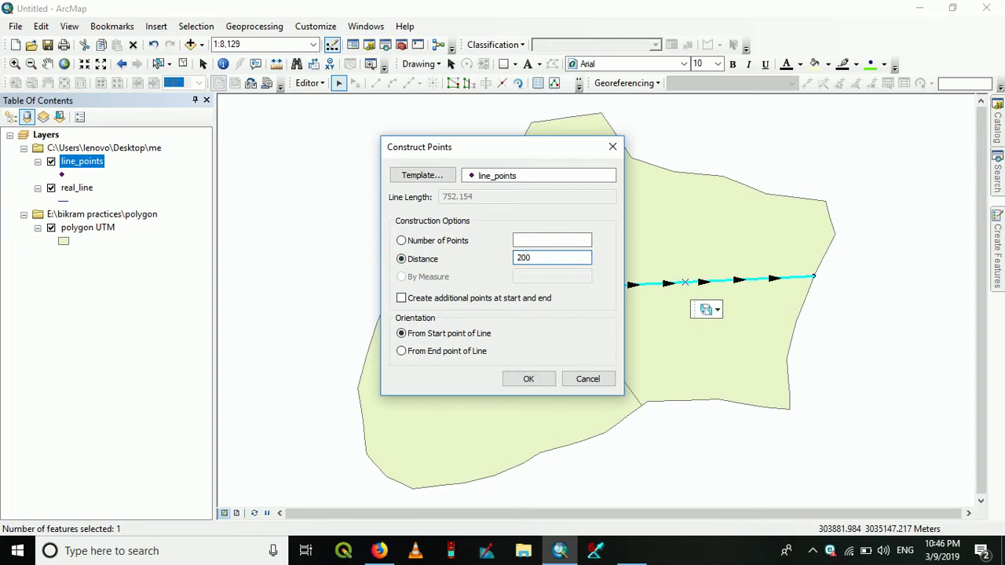
pyautogui.click(528, 380)
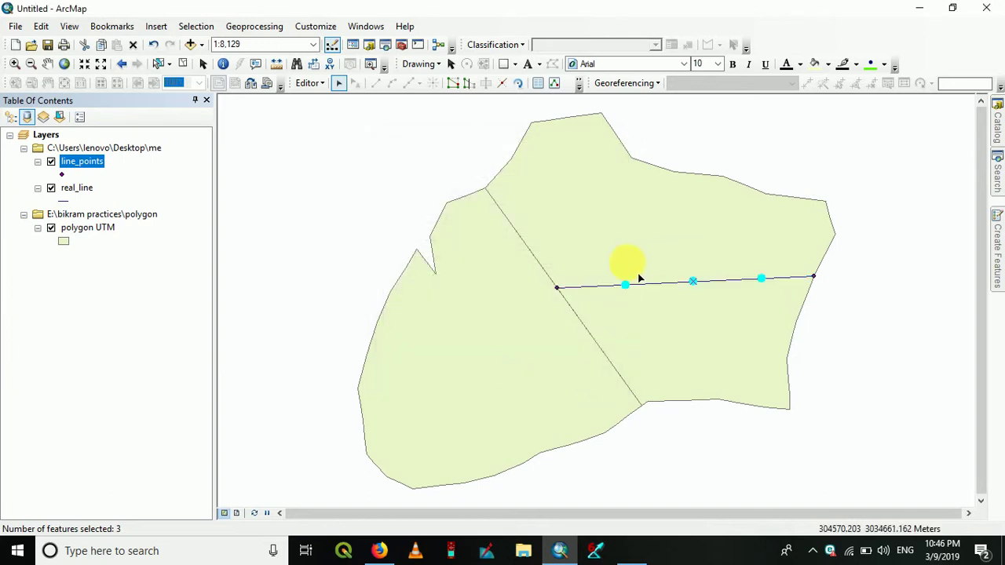
pyautogui.click(311, 85)
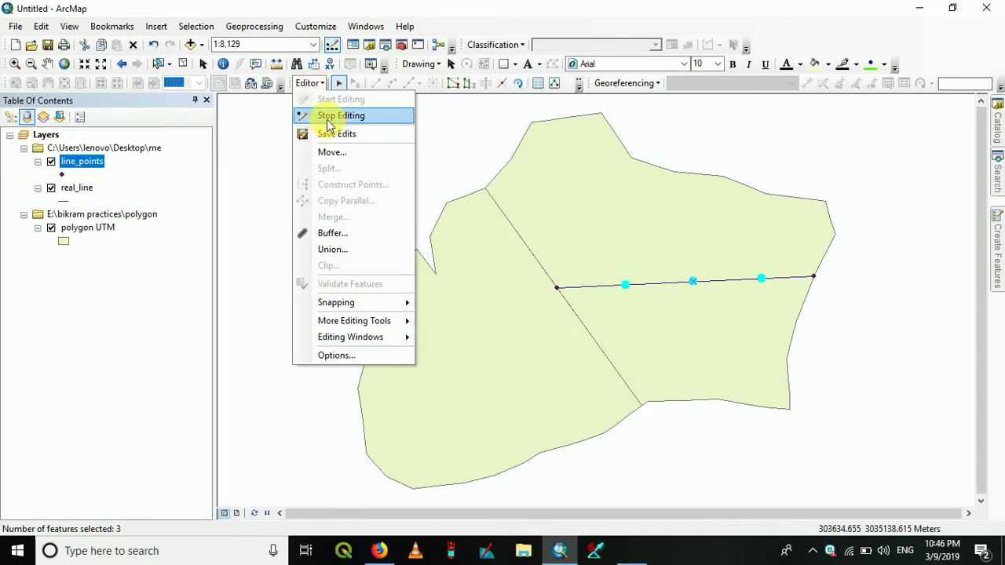
# Step: Save the constructed points and stop editing
pyautogui.click(335, 134)
pyautogui.click(314, 83)
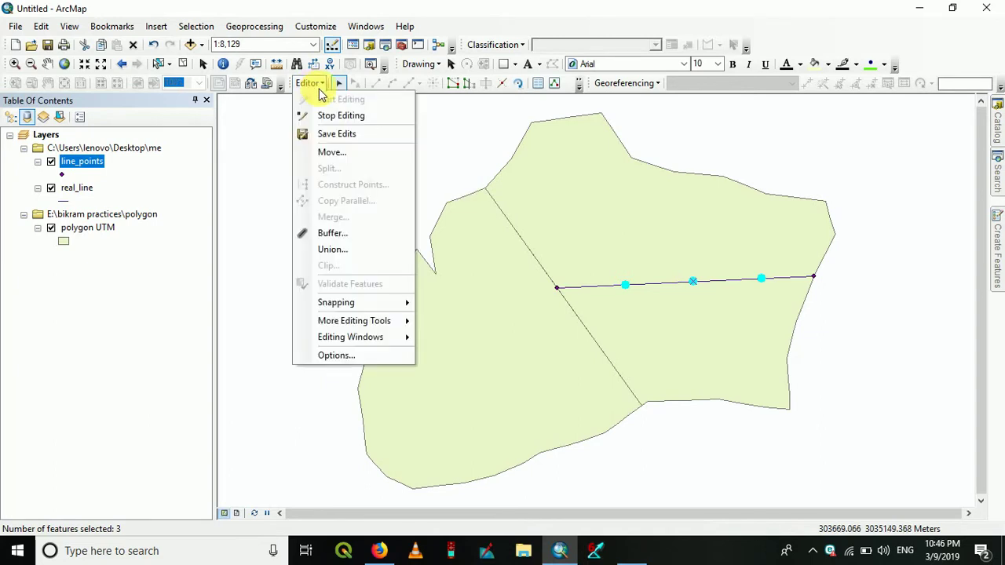
pyautogui.click(336, 114)
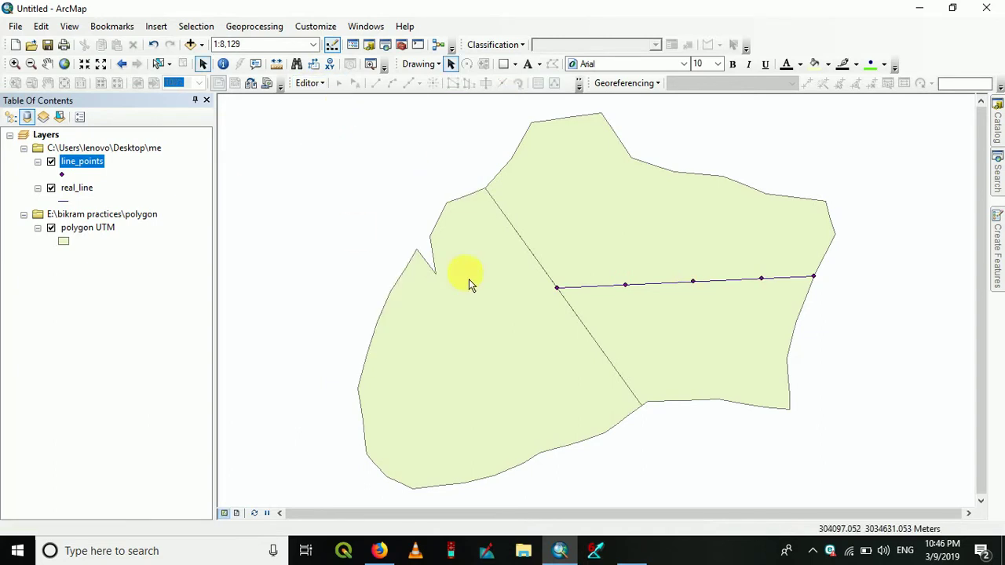
# Step: Check the line_points attribute table shows five records, then close it
pyautogui.rightClick(75, 168)
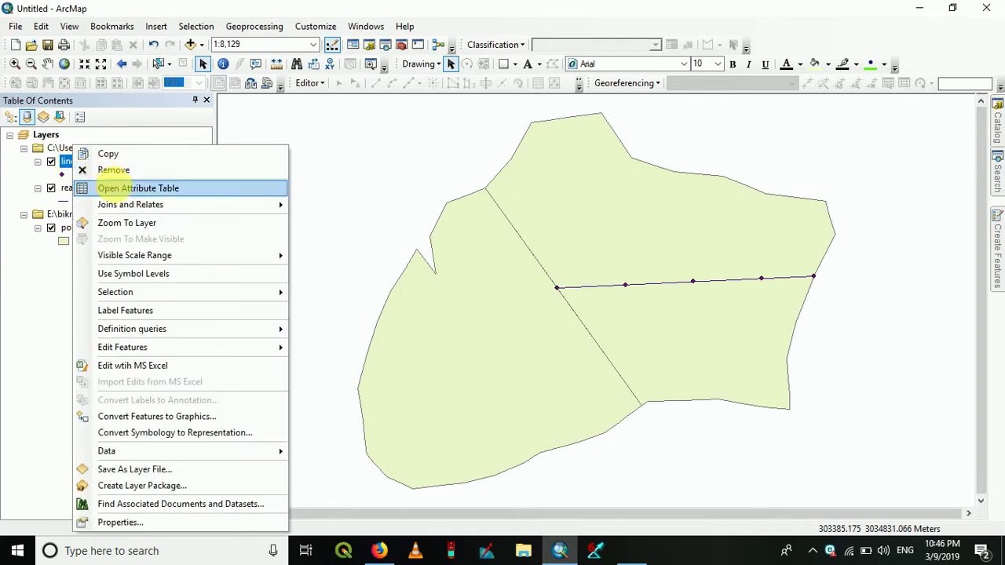
pyautogui.click(117, 189)
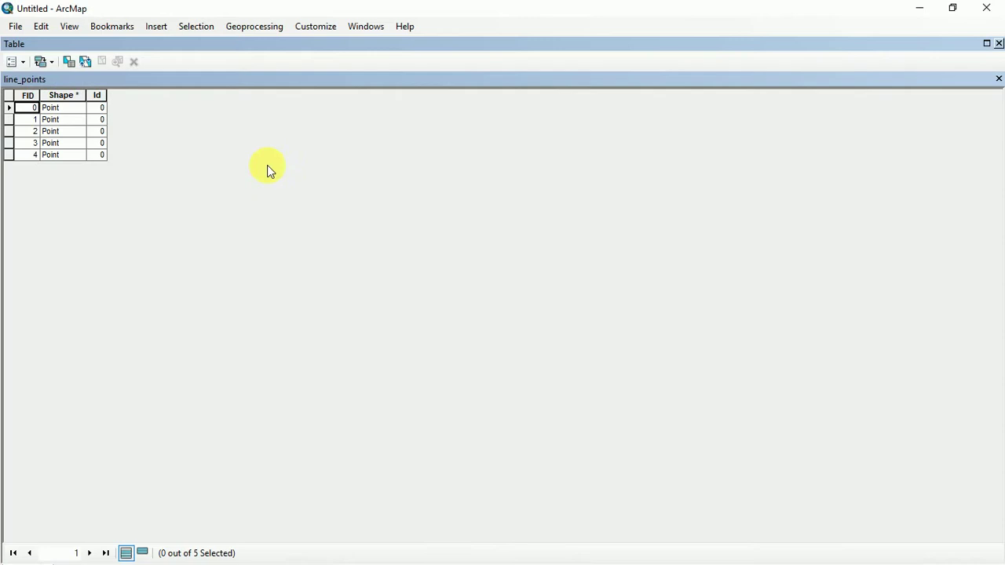
pyautogui.click(999, 43)
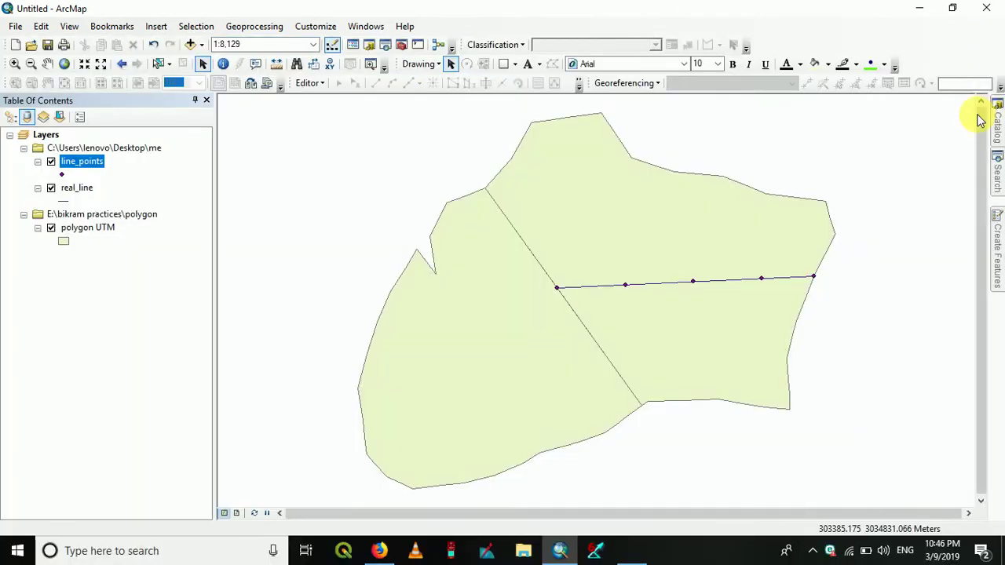
# Step: Search for and open the Add Geometry Attributes tool
pyautogui.click(997, 173)
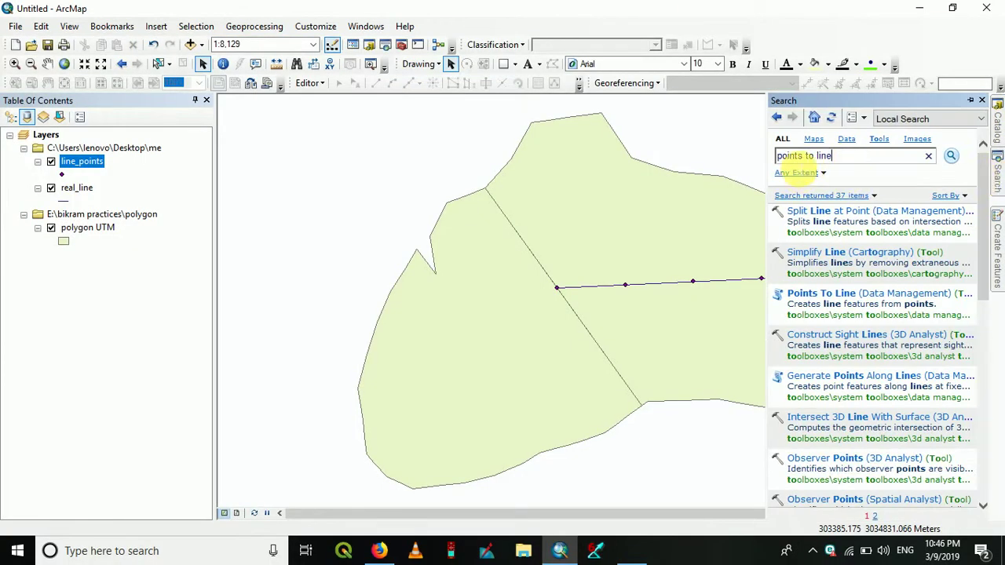
pyautogui.hotkey('ctrl', 'a')
pyautogui.write('a')
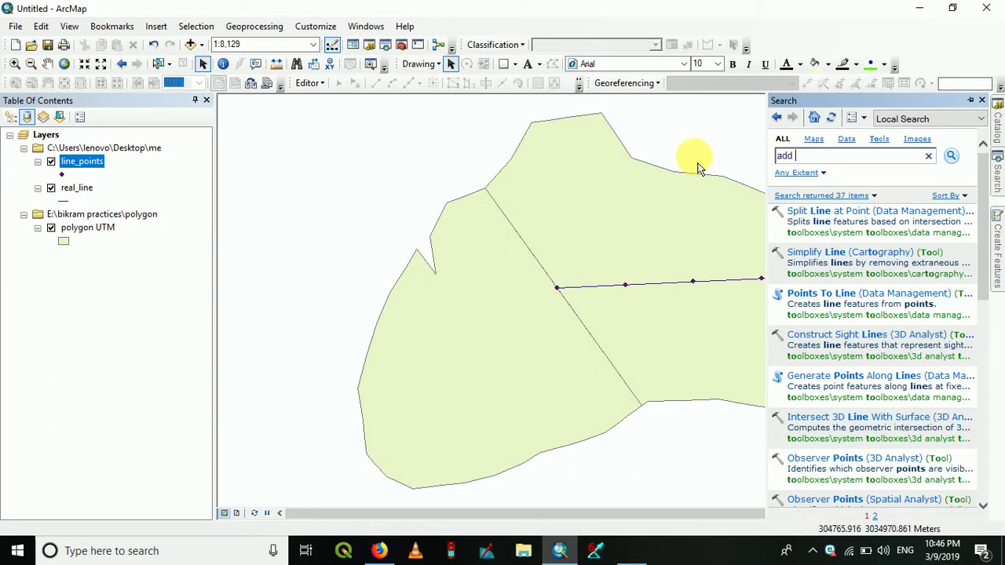
pyautogui.write('xy')
pyautogui.press('Return')
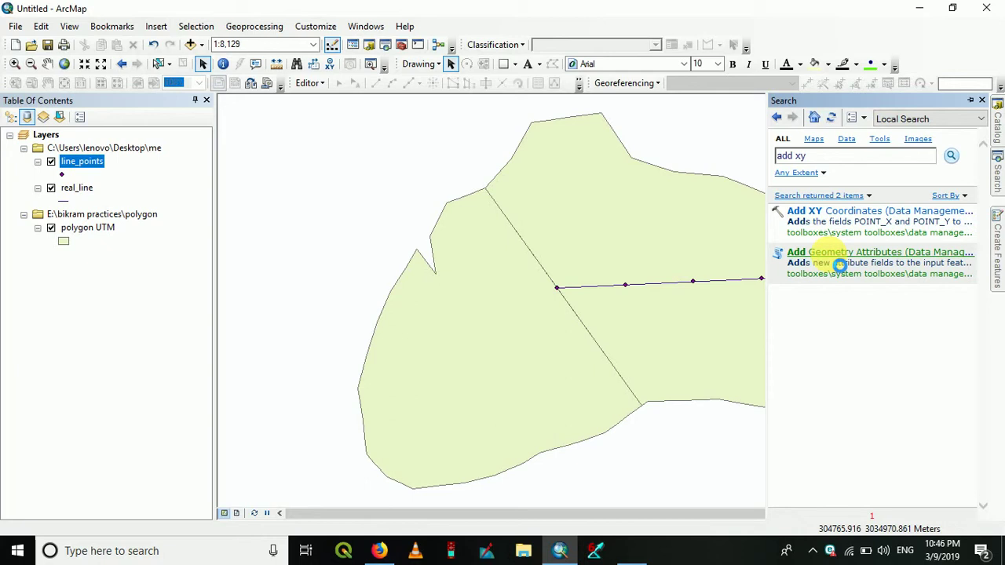
pyautogui.click(839, 266)
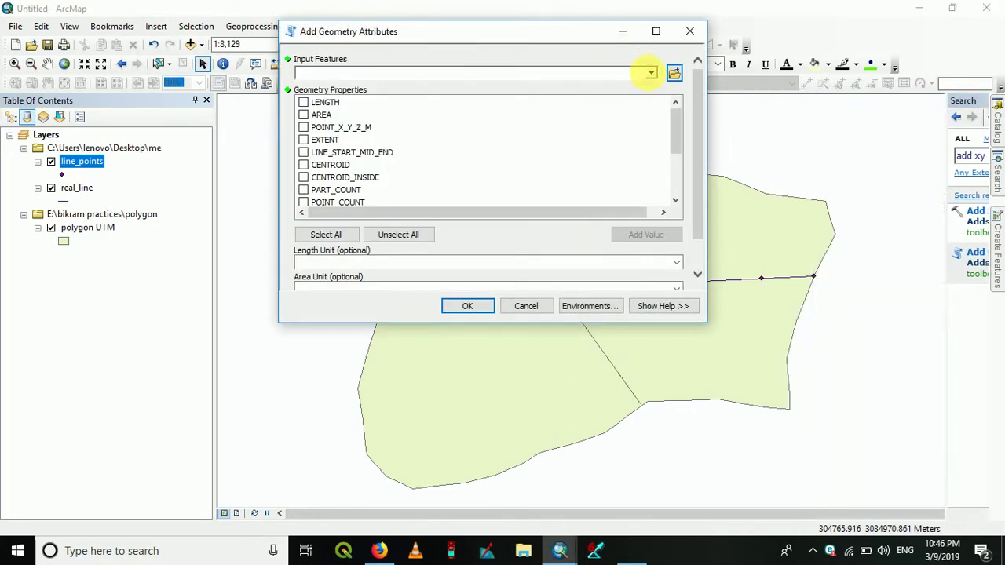
# Step: Run it on line_points with POINT_X_Y_Z_M in WGS 1984 UTM Zone 45N
pyautogui.click(651, 73)
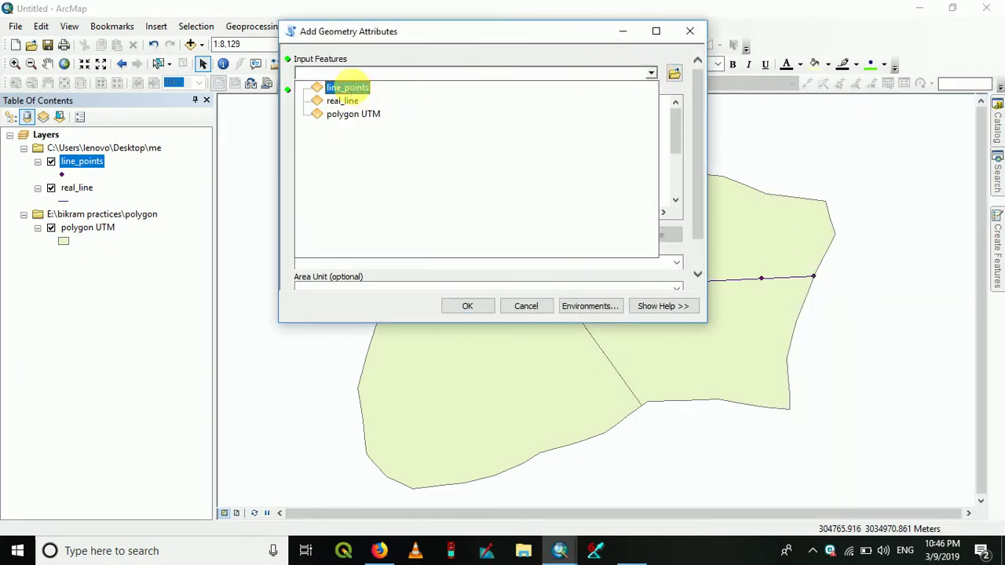
pyautogui.click(347, 87)
pyautogui.click(303, 103)
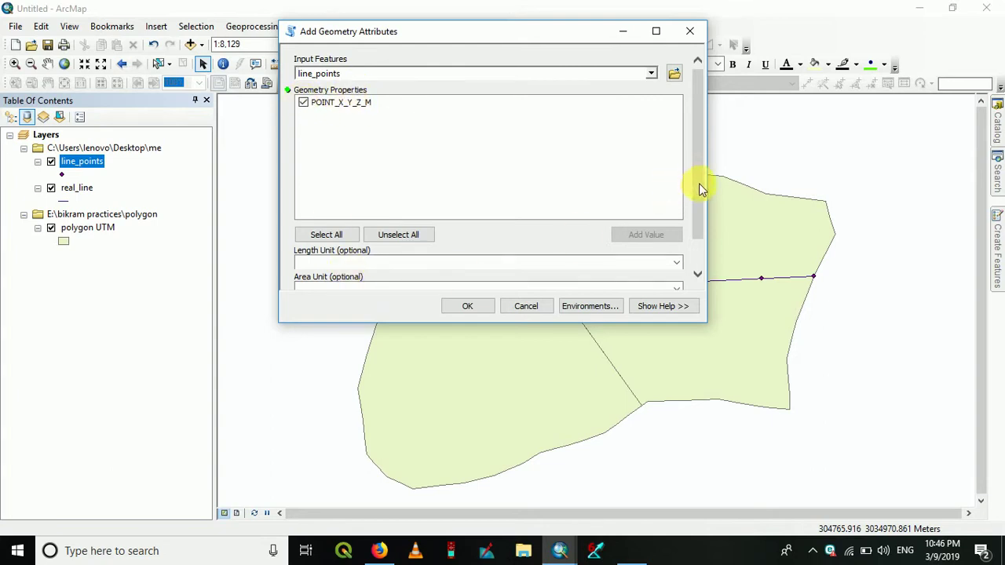
pyautogui.moveTo(699, 188); pyautogui.dragTo(700, 225)
pyautogui.click(675, 281)
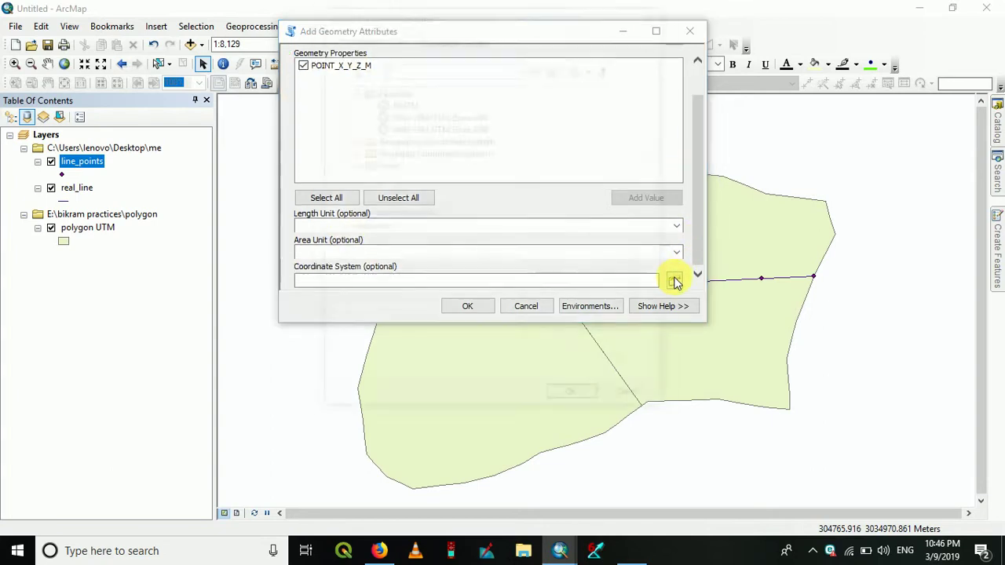
pyautogui.click(467, 127)
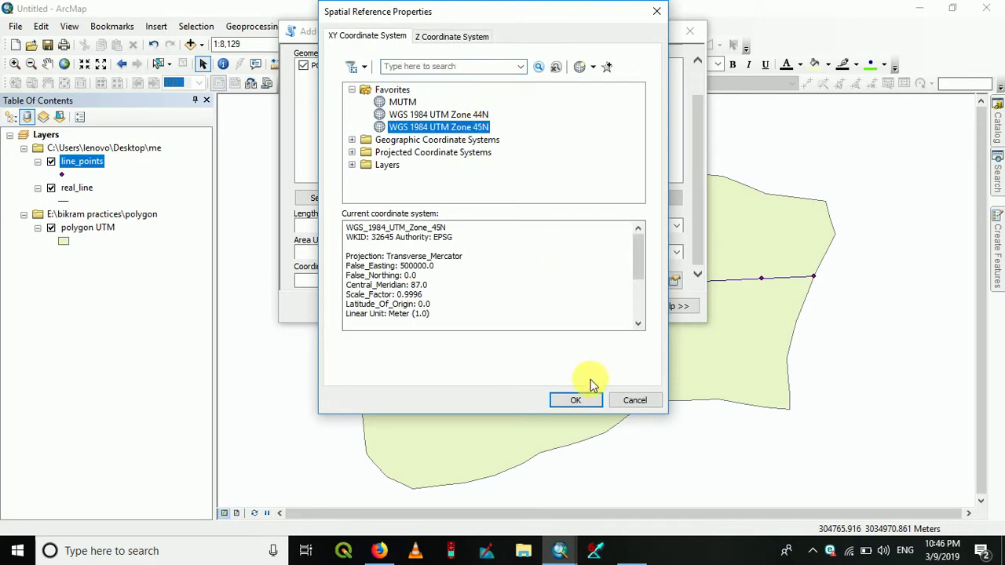
pyautogui.click(575, 400)
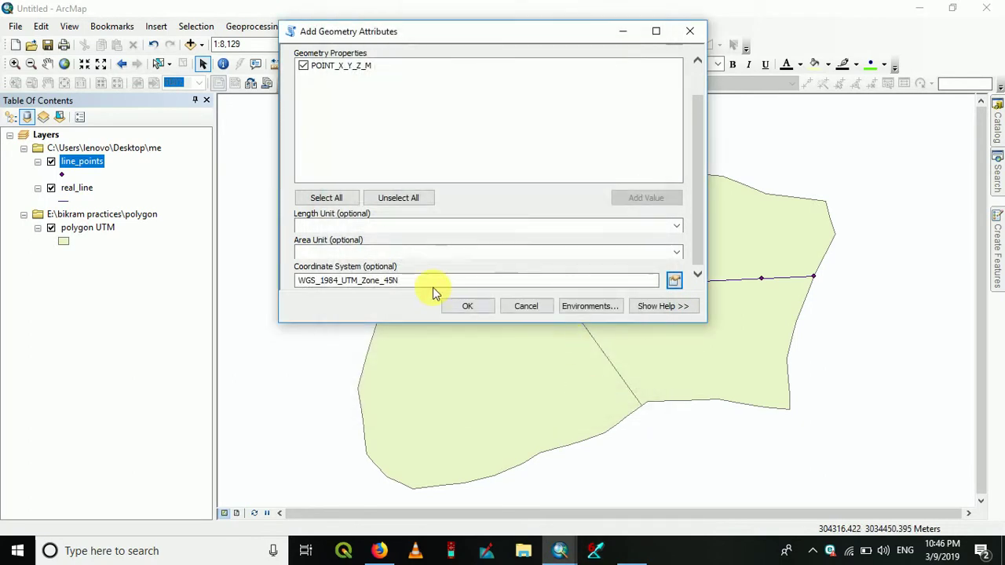
pyautogui.click(469, 307)
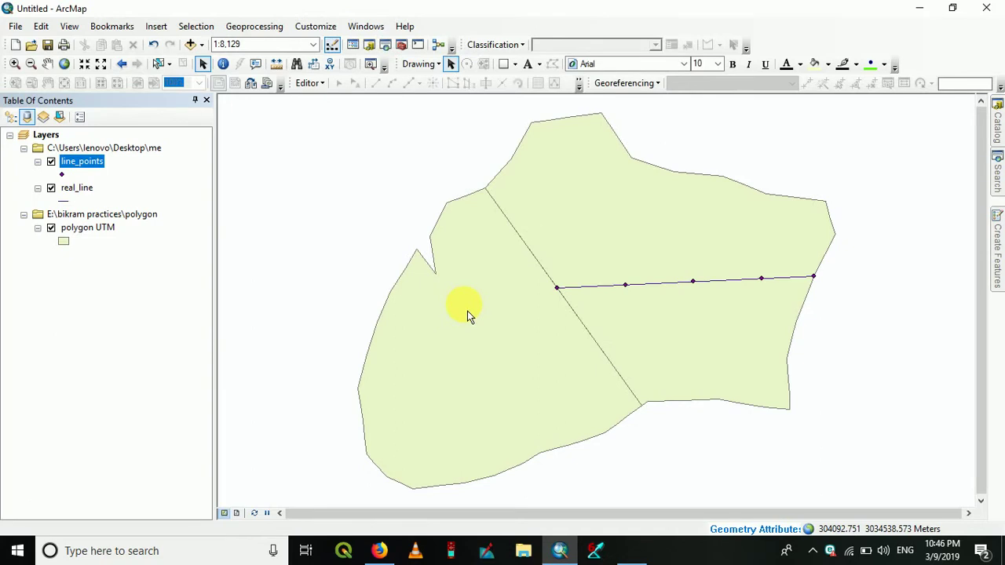
# Step: Open the line_points attribute table and reopen Add Geometry Attributes
pyautogui.rightClick(81, 165)
pyautogui.click(127, 187)
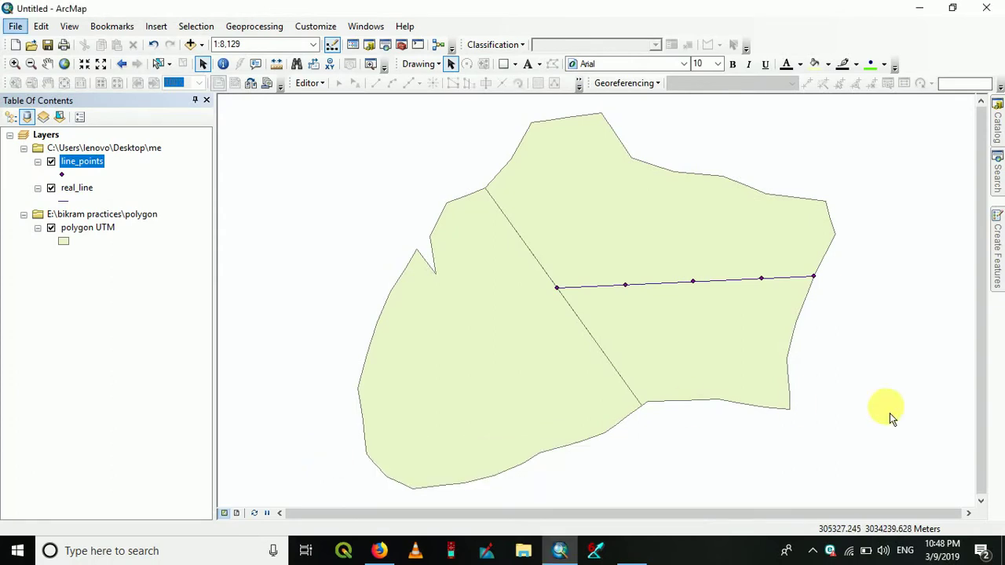
pyautogui.click(998, 161)
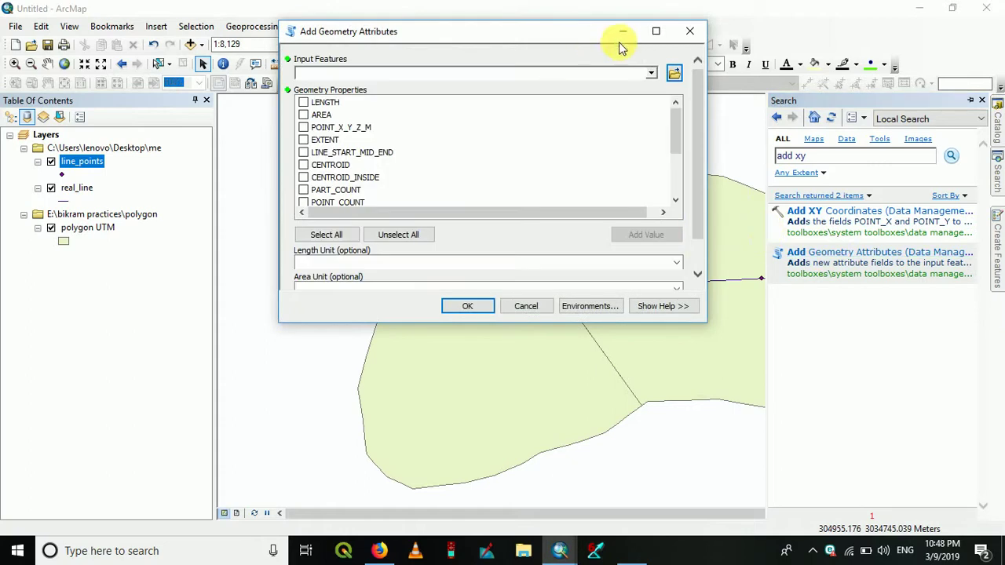
pyautogui.click(651, 75)
# Step: Rerun it on line_points with coordinates in WGS 1984 UTM Zone 45N
pyautogui.click(352, 88)
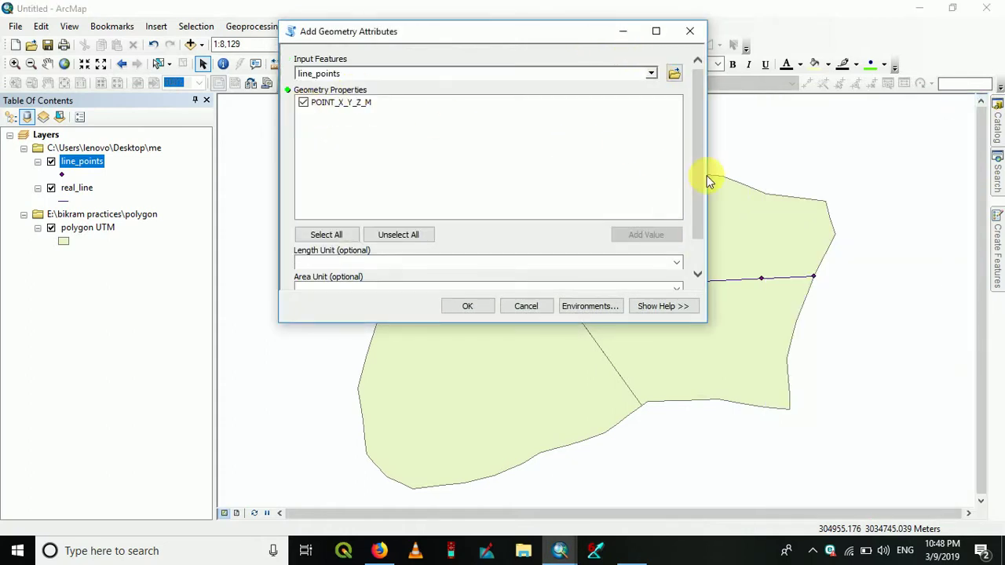
pyautogui.moveTo(705, 175); pyautogui.dragTo(700, 258)
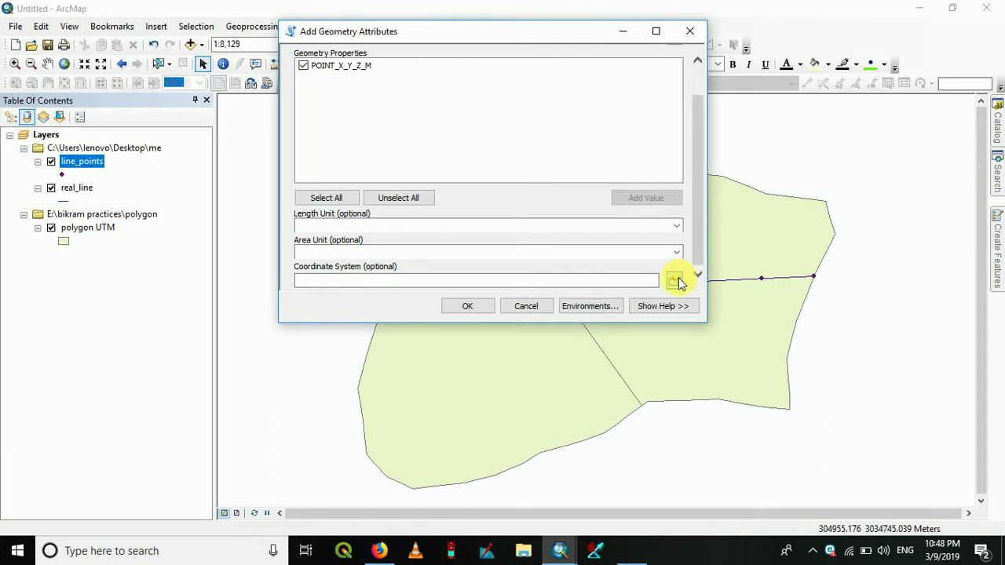
pyautogui.click(673, 281)
pyautogui.click(442, 128)
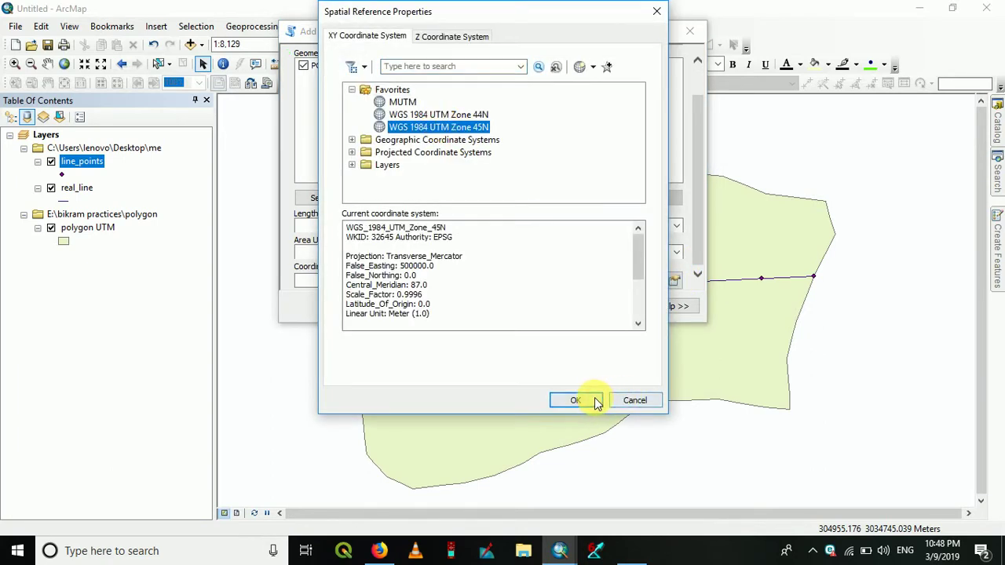
pyautogui.click(587, 400)
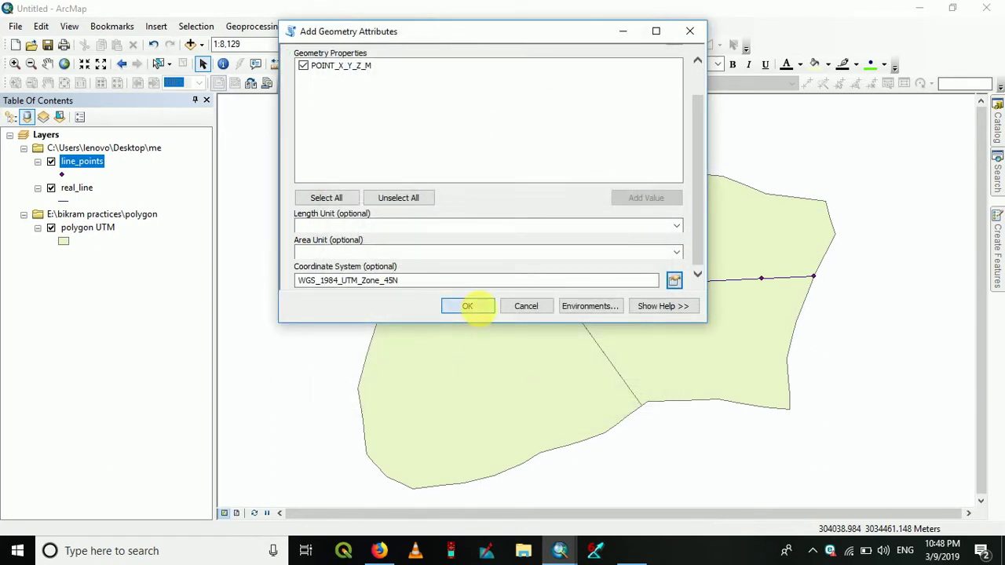
pyautogui.click(467, 306)
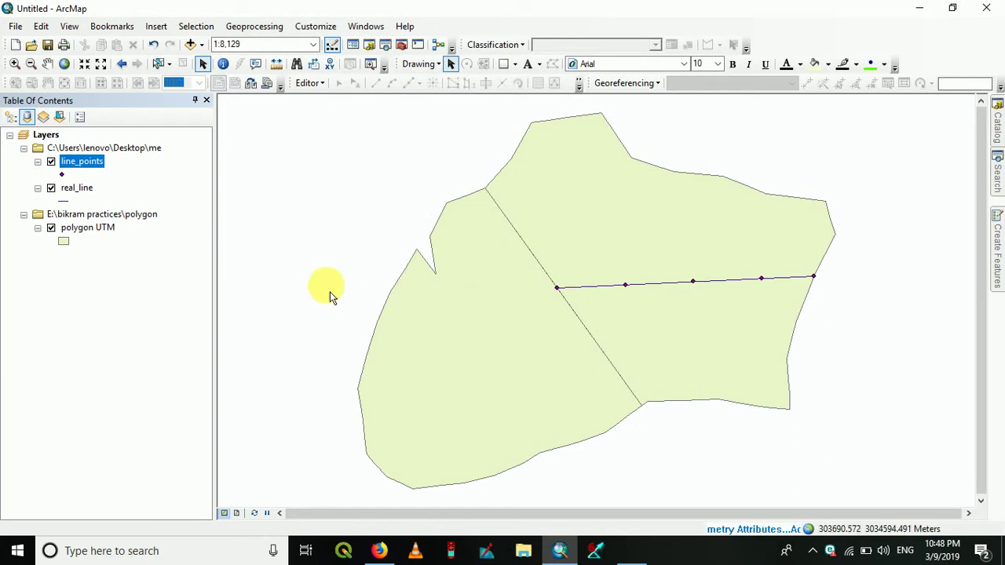
pyautogui.rightClick(79, 169)
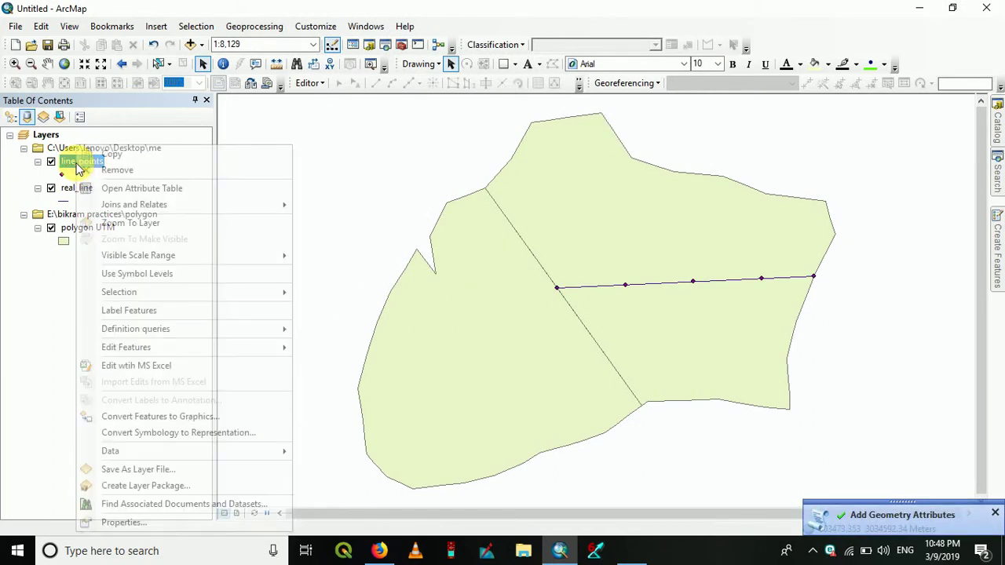
pyautogui.click(118, 187)
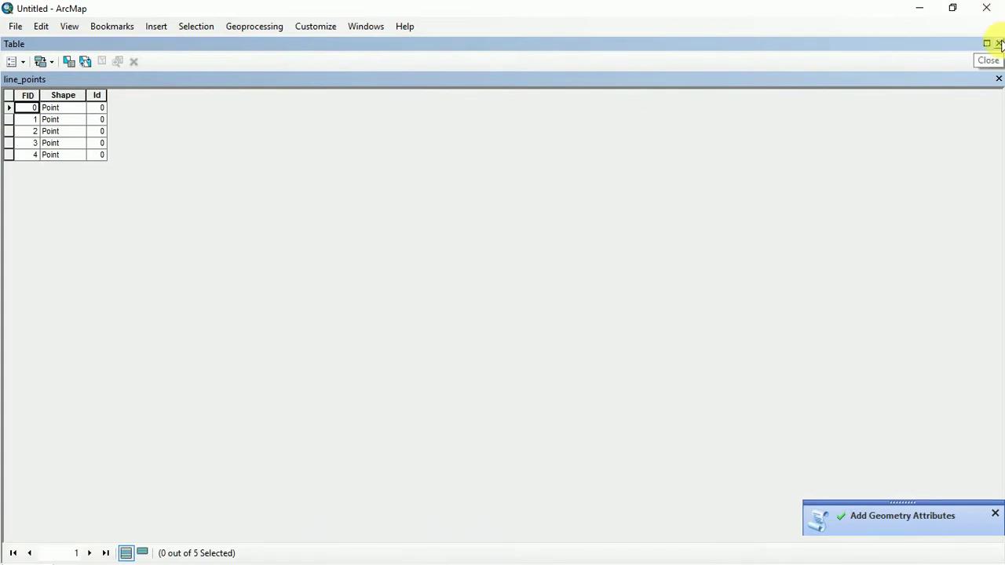
pyautogui.click(999, 44)
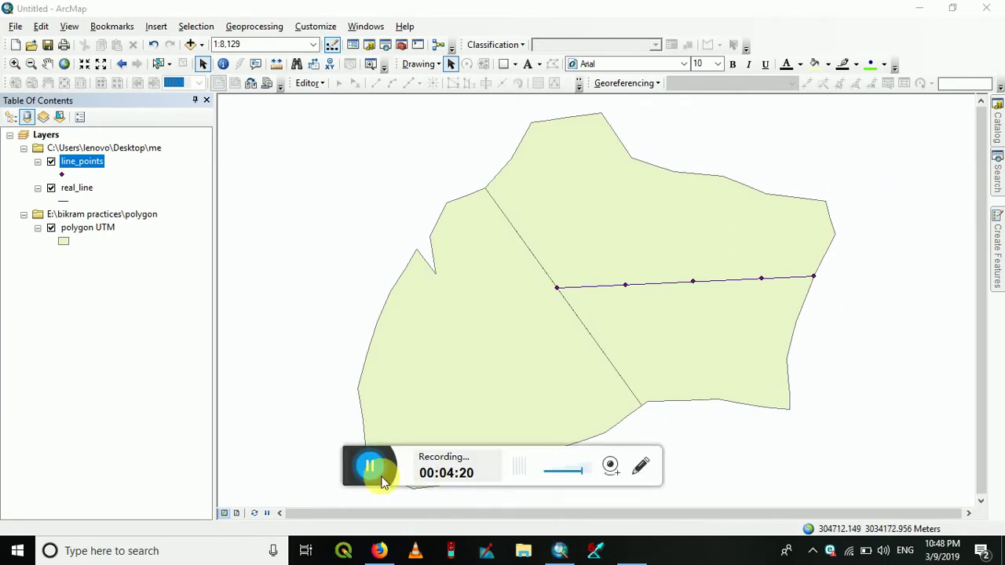
pyautogui.click(369, 467)
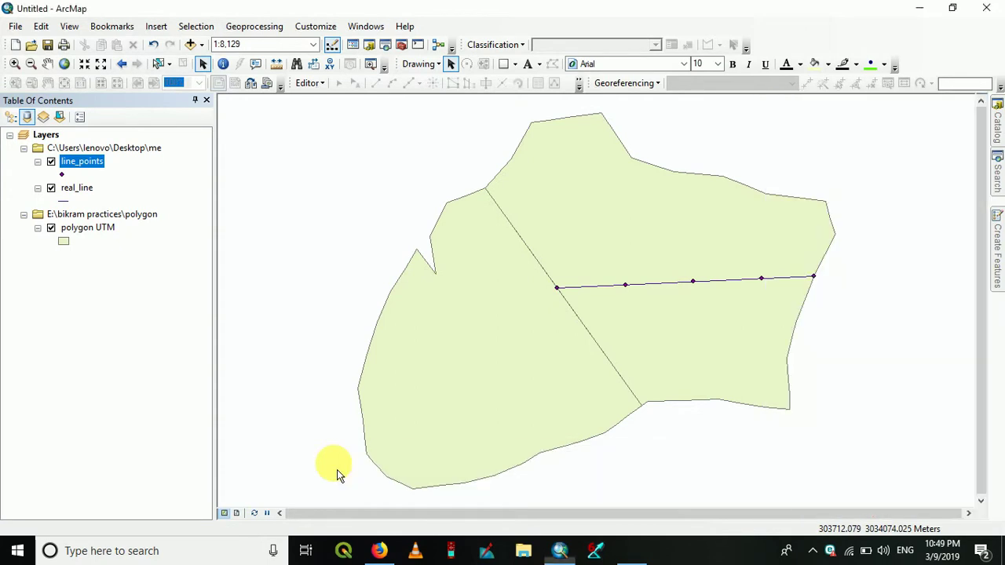
# Step: Run Add Geometry Attributes on line_points again: POINT_X_Y_Z_M, WGS 1984 UTM Zone 45N
pyautogui.click(998, 182)
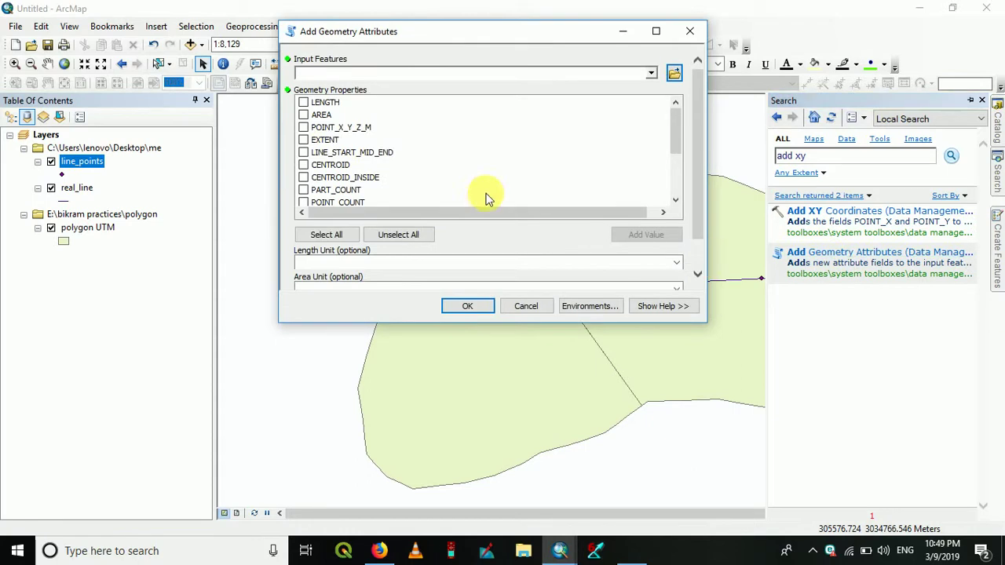
pyautogui.click(303, 127)
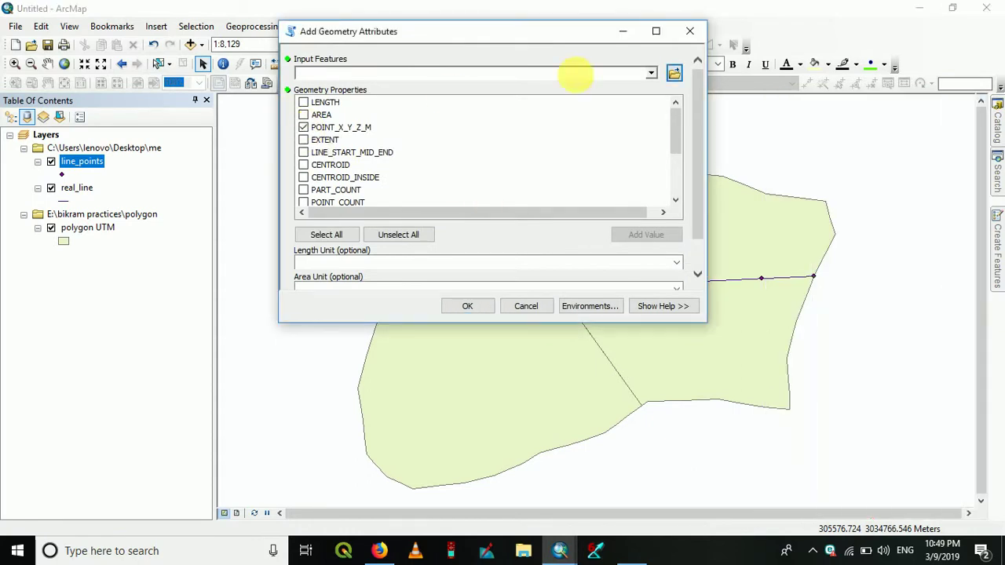
pyautogui.click(651, 73)
pyautogui.click(347, 87)
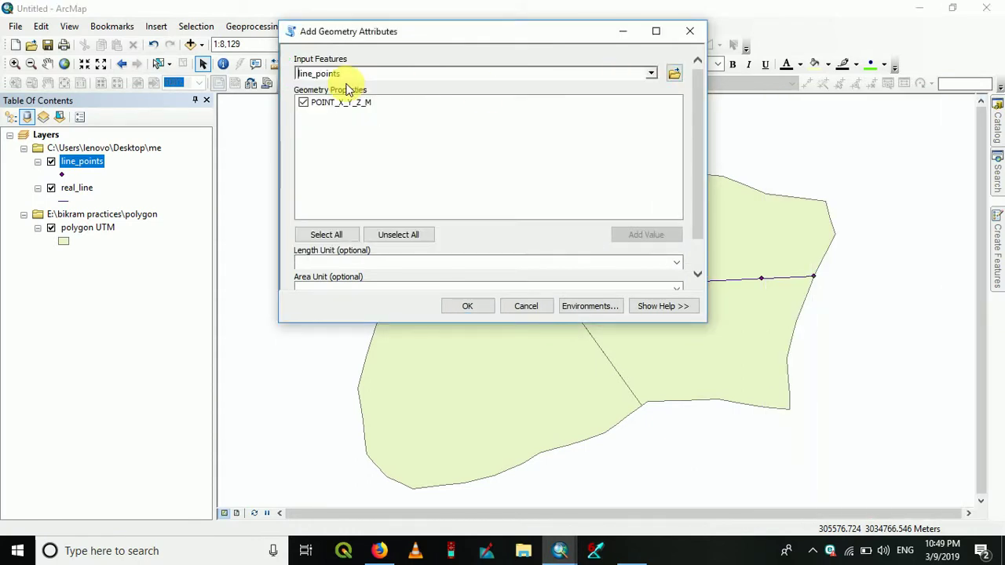
pyautogui.moveTo(694, 177); pyautogui.dragTo(694, 244)
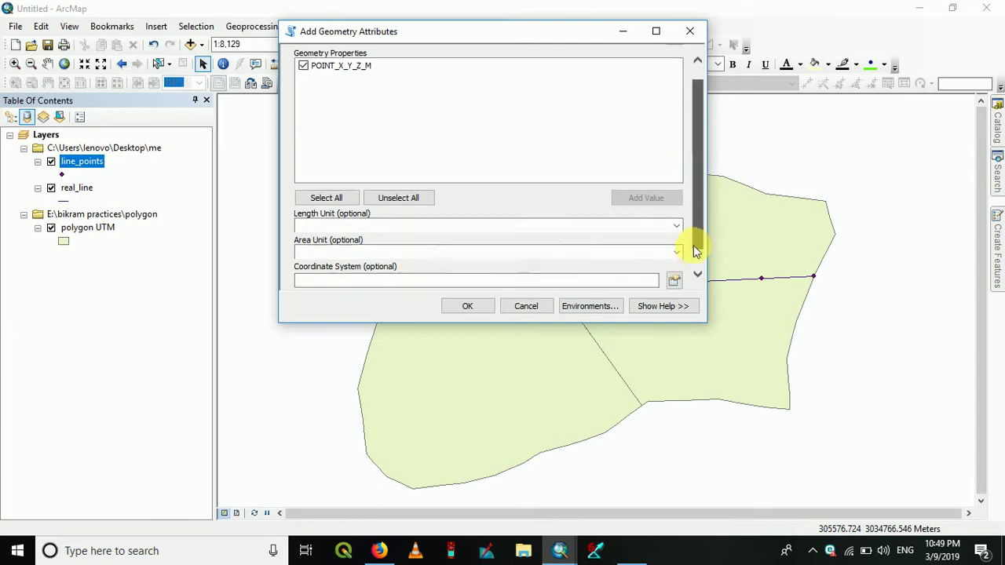
pyautogui.click(673, 281)
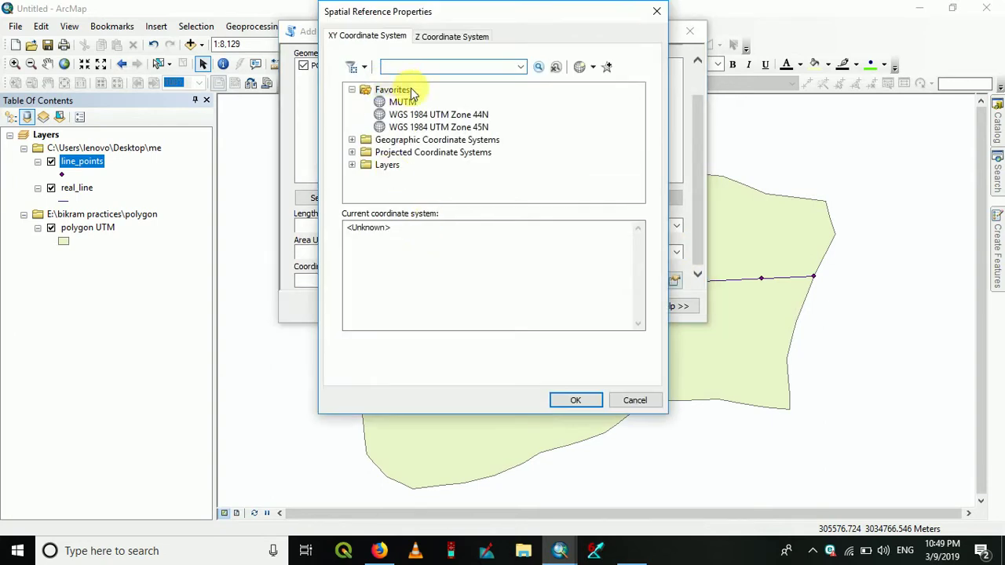
pyautogui.click(448, 126)
pyautogui.click(572, 402)
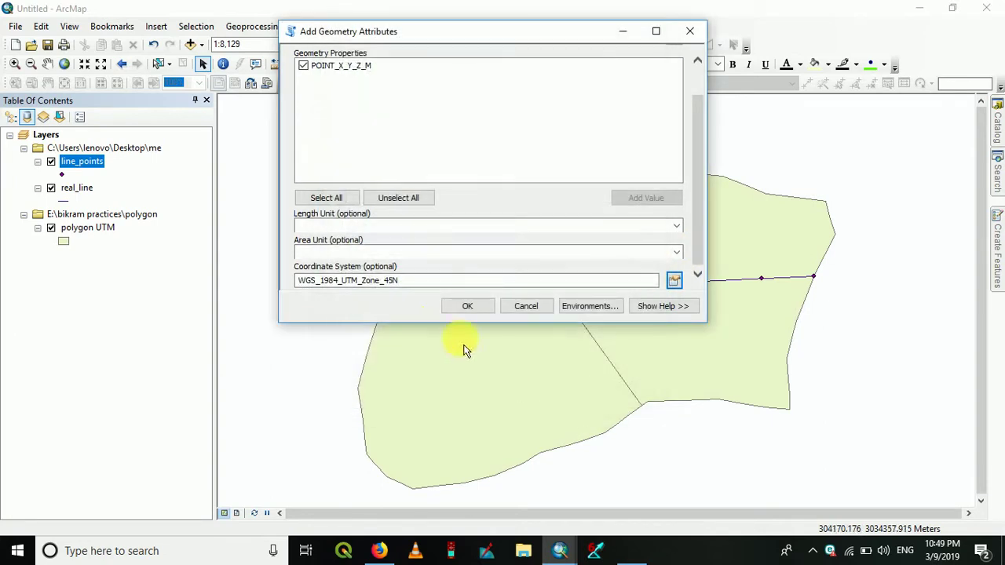
pyautogui.click(462, 303)
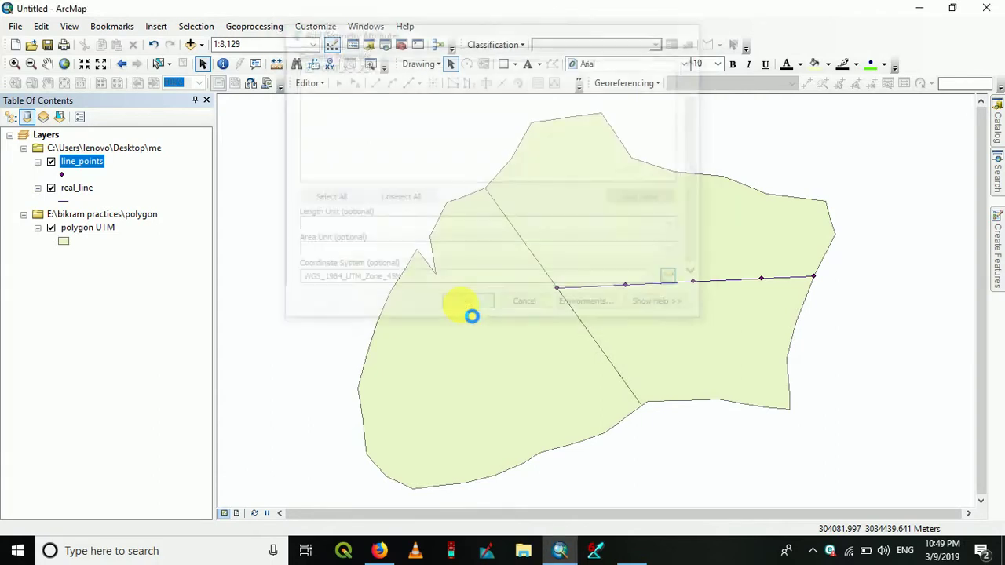
pyautogui.rightClick(79, 169)
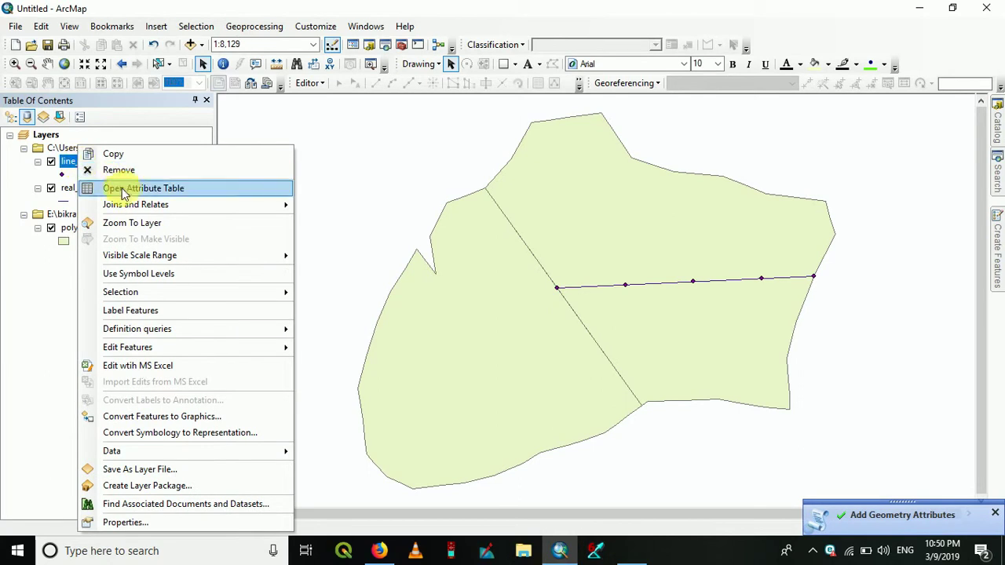
pyautogui.click(132, 187)
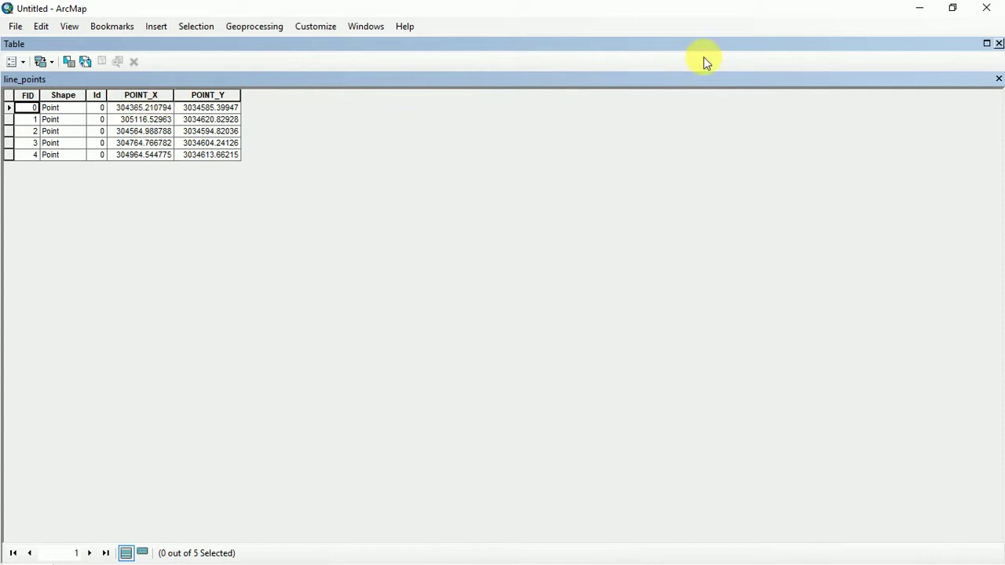
pyautogui.click(999, 44)
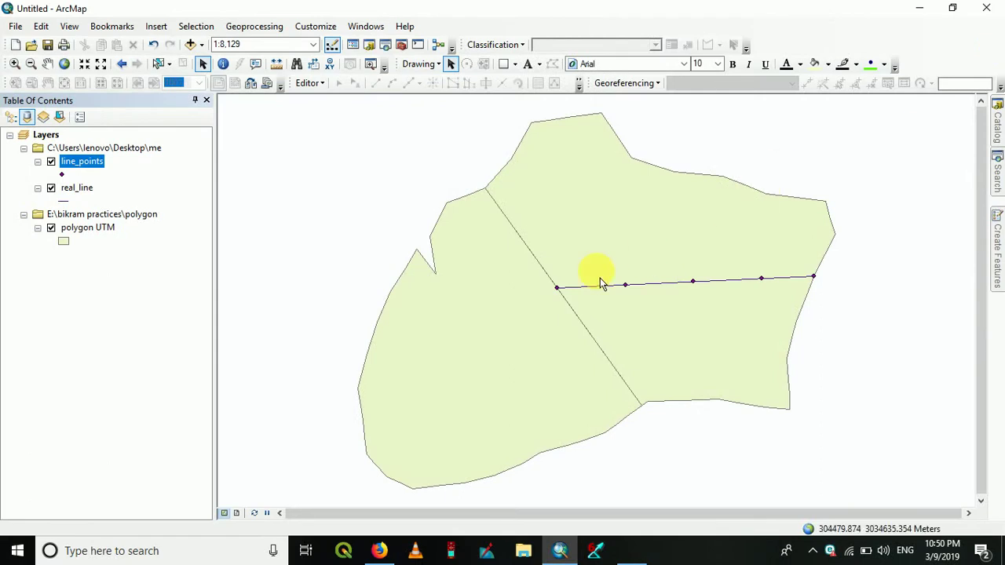